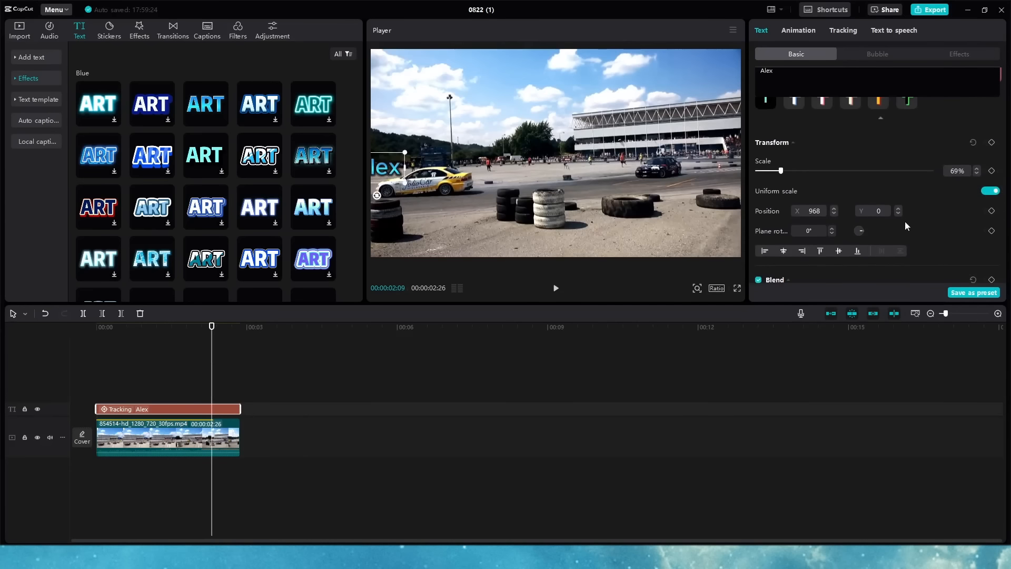
# Step: Step forward frame by frame, drag the Alex caption beside the yellow car, then rewind to review
pyautogui.press('Right')
pyautogui.press('Right')
pyautogui.press('Right')
pyautogui.press('Right')
pyautogui.press('Right')
pyautogui.press('Right')
pyautogui.press('Right')
pyautogui.press('Right')
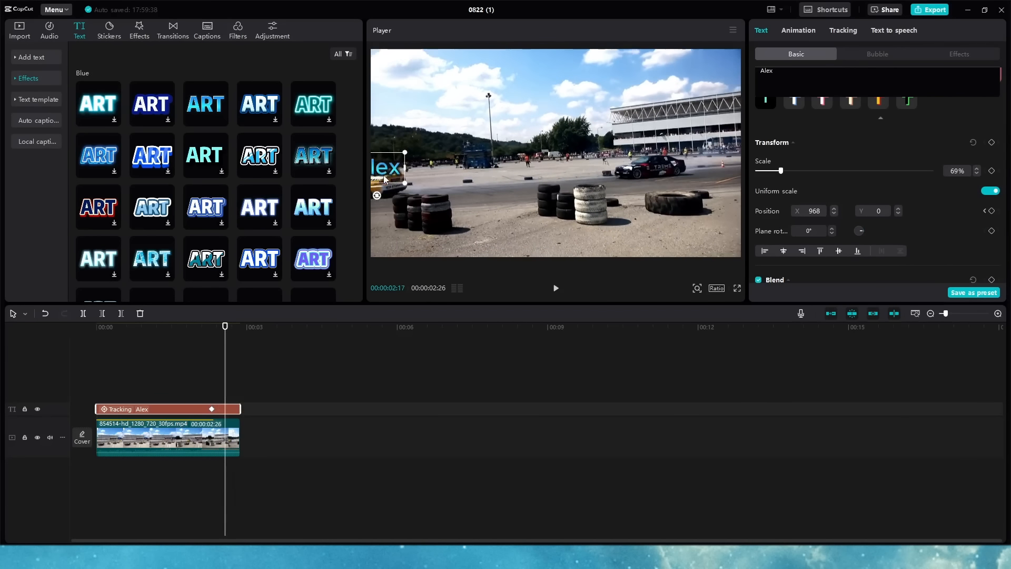
pyautogui.press('Right')
pyautogui.press('Right')
pyautogui.press('Right')
pyautogui.press('Right')
pyautogui.press('Right')
pyautogui.press('Right')
pyautogui.press('Right')
pyautogui.press('Right')
pyautogui.moveTo(386, 179); pyautogui.dragTo(361, 170)
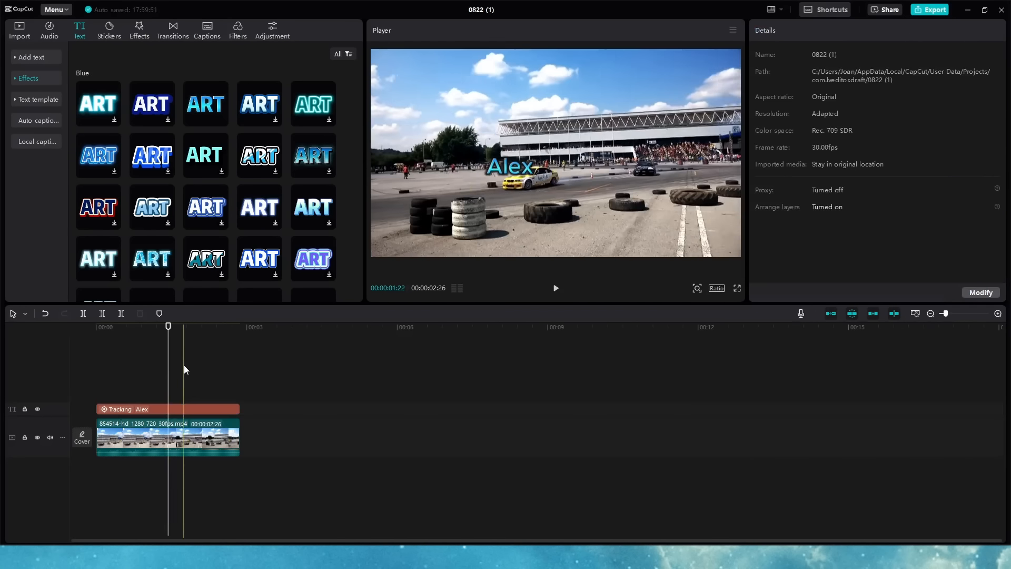
pyautogui.click(184, 365)
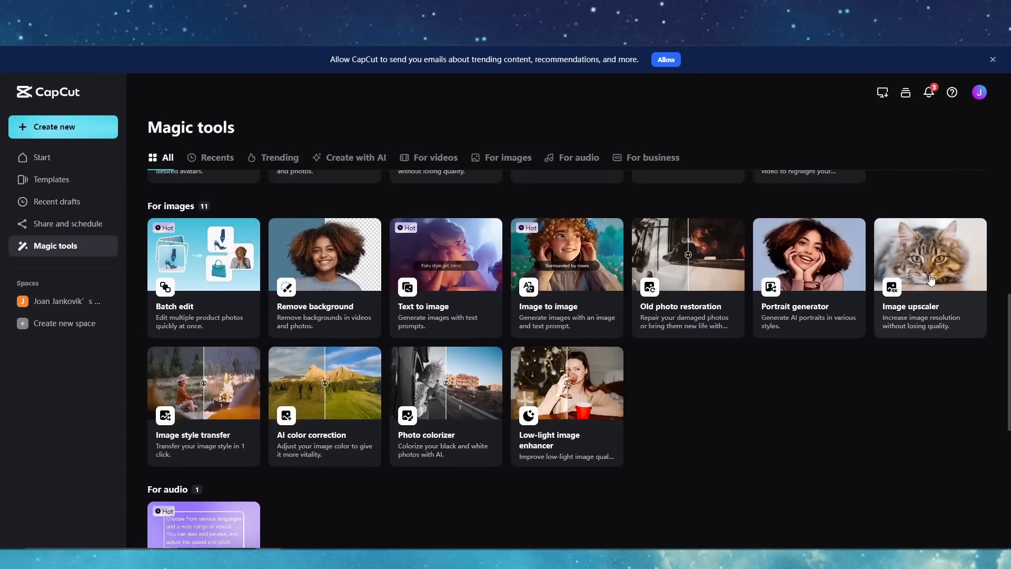
# Step: Upload the astronaut image to the Image upscaler and upscale it to 4k
pyautogui.click(931, 279)
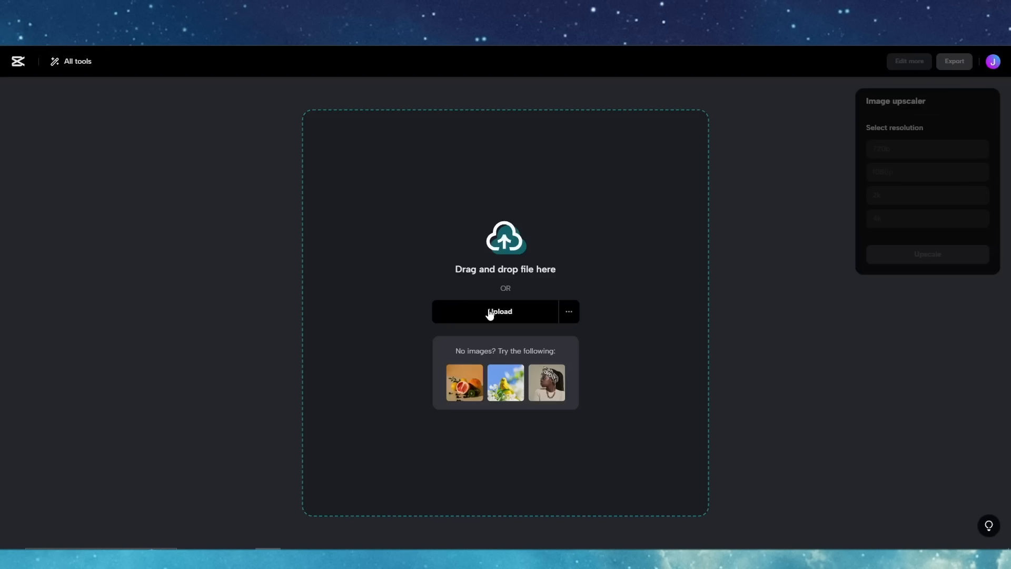
pyautogui.click(491, 311)
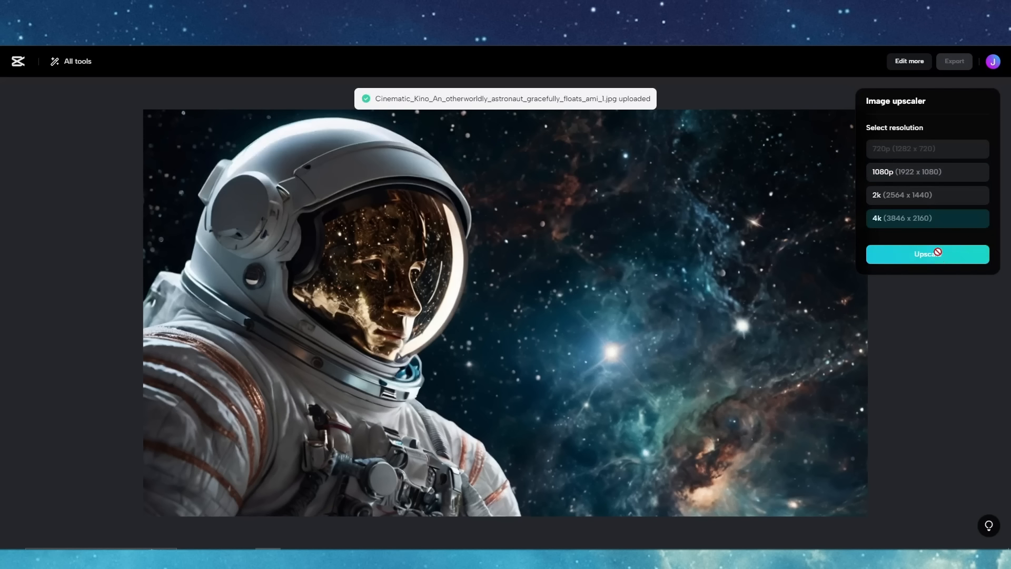
pyautogui.click(932, 254)
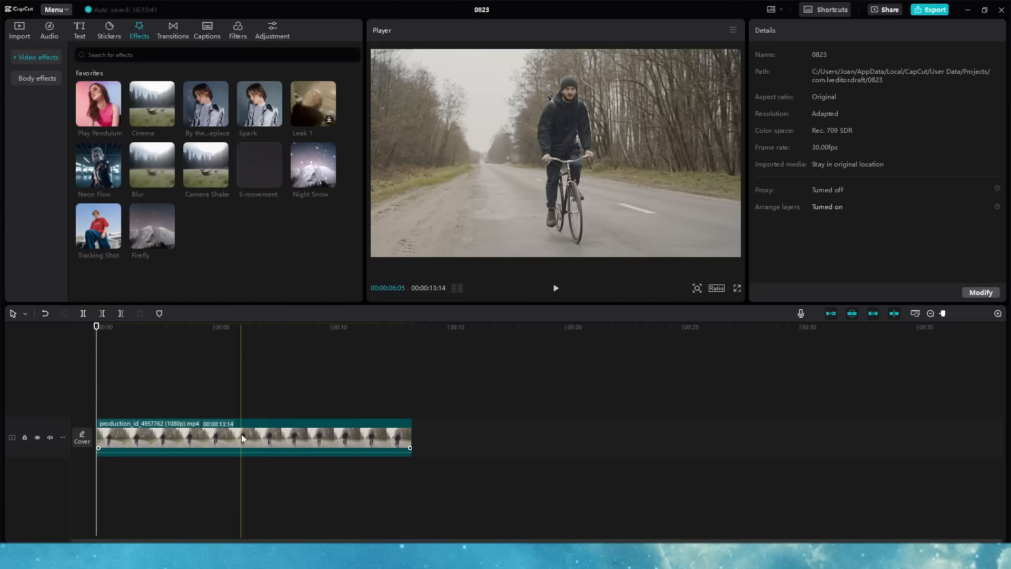
# Step: Duplicate the cyclist clip above, add Blur at strength 70, and make it a compound clip
pyautogui.moveTo(242, 434); pyautogui.dragTo(228, 398)
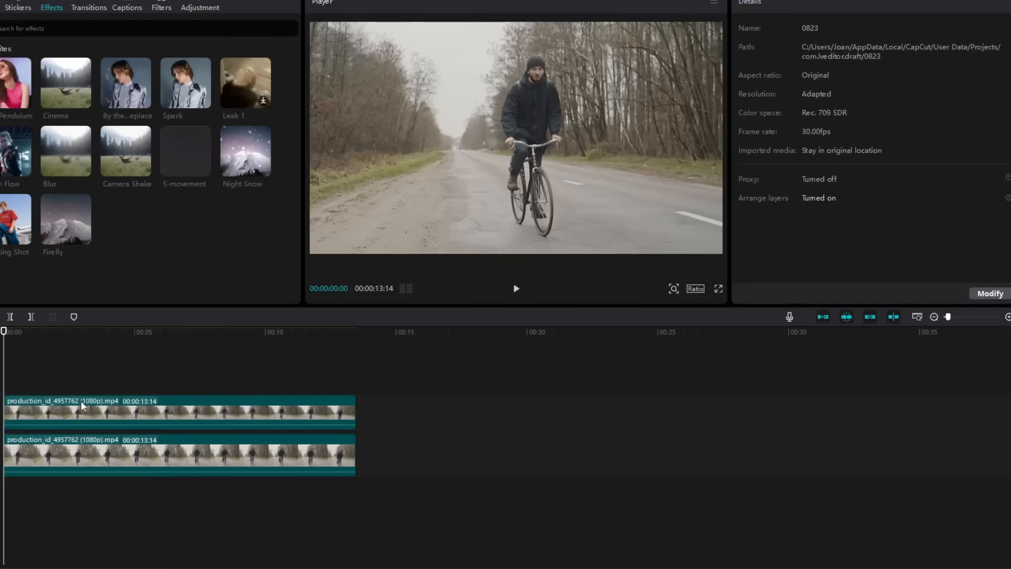
pyautogui.moveTo(66, 158); pyautogui.dragTo(66, 412)
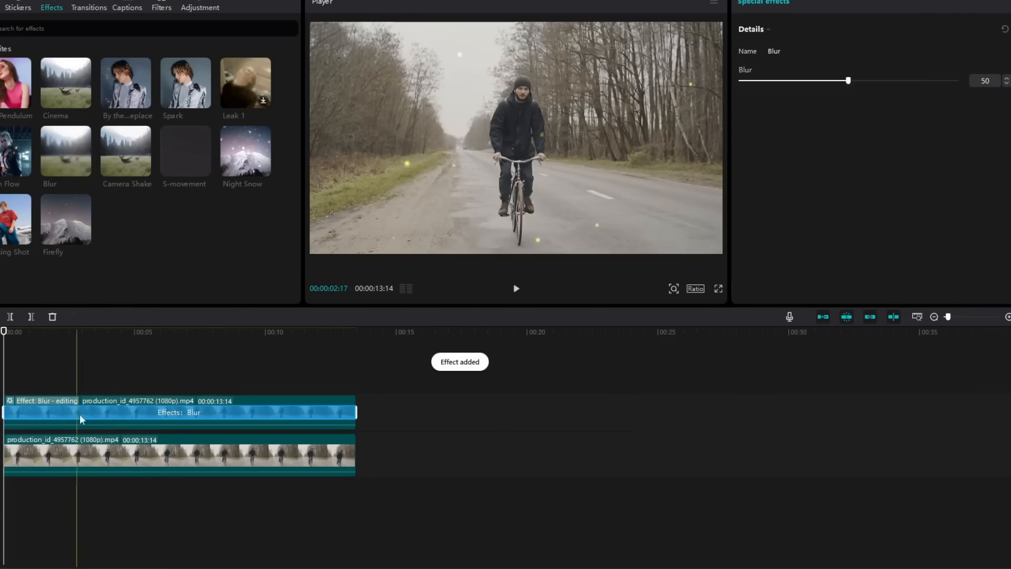
pyautogui.moveTo(849, 81); pyautogui.dragTo(895, 81)
pyautogui.rightClick(243, 408)
pyautogui.click(368, 308)
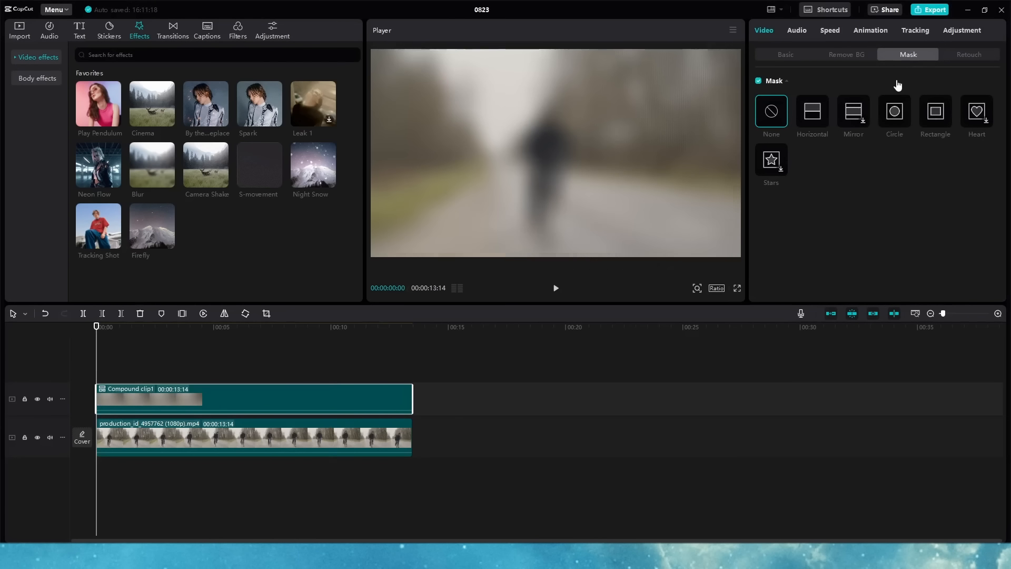
# Step: Apply a Circle mask to the blurred clip, sized and placed over the rider's head
pyautogui.click(894, 111)
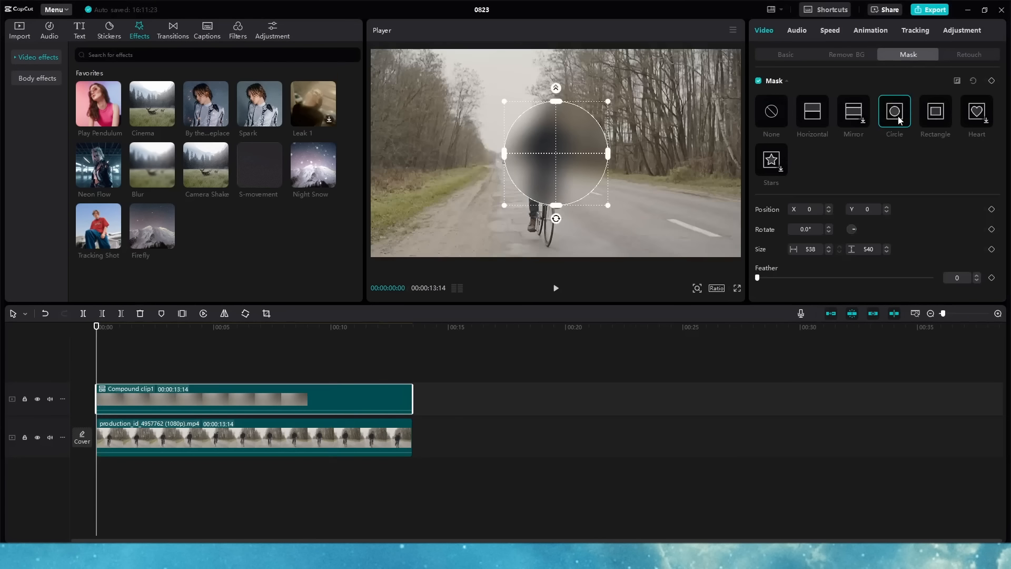
pyautogui.moveTo(610, 207); pyautogui.dragTo(545, 121)
pyautogui.moveTo(489, 234); pyautogui.dragTo(499, 230)
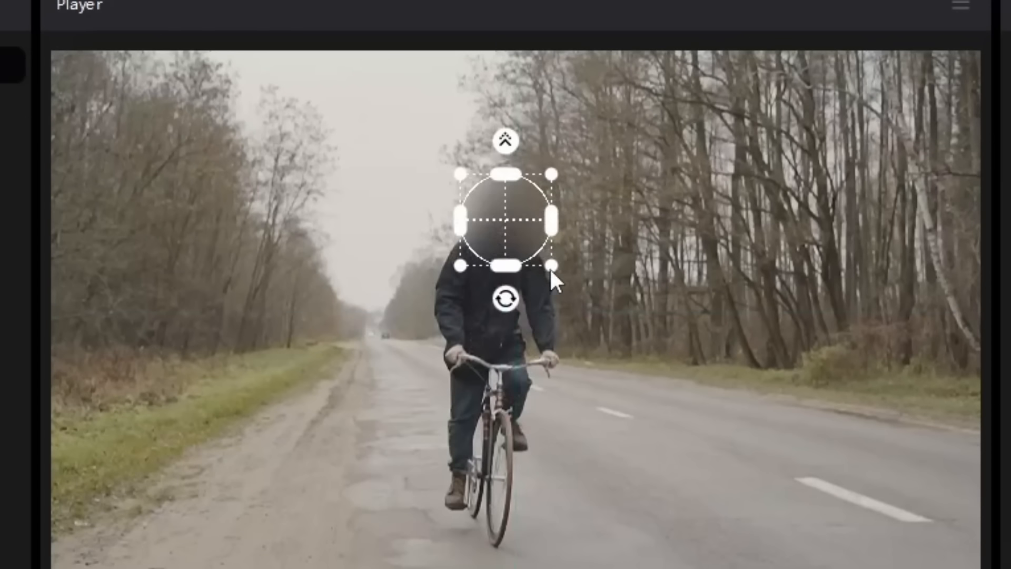
pyautogui.moveTo(551, 267); pyautogui.dragTo(539, 254)
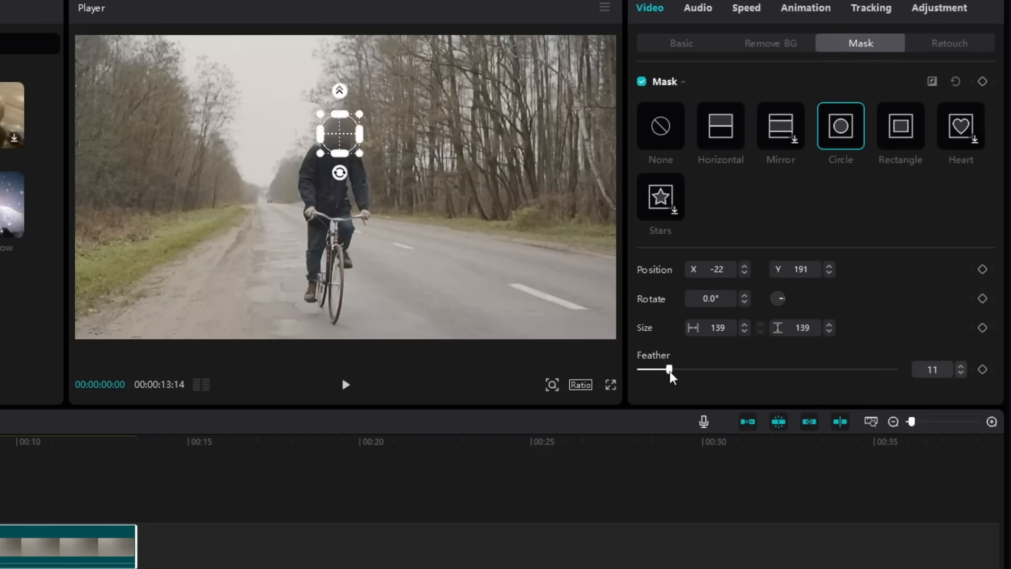
pyautogui.moveTo(346, 131)
pyautogui.mouseDown()
pyautogui.moveTo(334, 140)
pyautogui.moveTo(342, 133)
pyautogui.mouseUp()
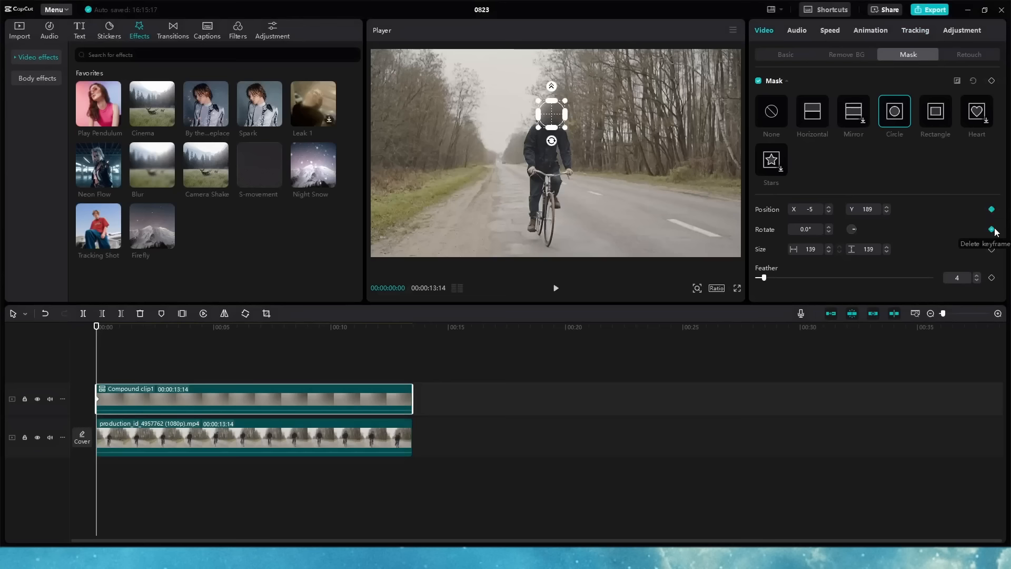
# Step: Keyframe the mask position so it follows the rider's head through the clip
pyautogui.click(992, 249)
pyautogui.press('Right')
pyautogui.press('Right')
pyautogui.press('Right')
pyautogui.press('Right')
pyautogui.press('Right')
pyautogui.press('Right')
pyautogui.press('Right')
pyautogui.press('Right')
pyautogui.press('Right')
pyautogui.press('Right')
pyautogui.press('Right')
pyautogui.press('Right')
pyautogui.press('Right')
pyautogui.press('Right')
pyautogui.press('Right')
pyautogui.press('Right')
pyautogui.press('Right')
pyautogui.press('Right')
pyautogui.press('Right')
pyautogui.moveTo(557, 117); pyautogui.dragTo(502, 112)
pyautogui.press('Right')
pyautogui.press('Right')
pyautogui.press('Right')
pyautogui.press('Right')
pyautogui.press('Right')
pyautogui.press('Right')
pyautogui.press('Right')
pyautogui.press('Right')
pyautogui.press('Right')
pyautogui.press('Right')
pyautogui.press('Right')
pyautogui.press('Right')
pyautogui.press('Right')
pyautogui.press('Right')
pyautogui.press('Right')
pyautogui.press('Right')
pyautogui.press('Right')
pyautogui.press('Right')
pyautogui.press('Right')
pyautogui.press('Right')
pyautogui.press('Right')
pyautogui.press('Right')
pyautogui.press('Right')
pyautogui.press('Right')
pyautogui.press('Right')
pyautogui.press('Right')
pyautogui.press('Right')
pyautogui.press('Right')
pyautogui.press('Right')
pyautogui.press('Right')
pyautogui.press('Right')
pyautogui.press('Right')
pyautogui.press('Right')
pyautogui.press('Right')
pyautogui.press('Right')
pyautogui.press('Right')
pyautogui.press('Right')
pyautogui.press('Right')
pyautogui.press('Right')
pyautogui.press('Right')
pyautogui.press('Right')
pyautogui.press('Right')
pyautogui.press('Right')
pyautogui.press('Right')
pyautogui.press('Right')
pyautogui.press('Right')
pyautogui.press('Right')
pyautogui.press('Right')
pyautogui.press('Right')
pyautogui.press('Right')
pyautogui.press('Right')
pyautogui.press('Right')
pyautogui.press('Right')
pyautogui.press('Right')
pyautogui.press('Right')
pyautogui.press('Right')
pyautogui.press('Right')
pyautogui.press('Right')
pyautogui.press('Right')
pyautogui.press('Right')
pyautogui.press('Right')
pyautogui.press('Right')
pyautogui.press('Right')
pyautogui.press('Right')
pyautogui.press('Right')
pyautogui.press('Right')
pyautogui.press('Right')
pyautogui.press('Right')
pyautogui.press('Right')
pyautogui.press('Right')
pyautogui.press('Right')
pyautogui.press('Right')
pyautogui.press('Right')
pyautogui.press('Right')
pyautogui.press('Right')
pyautogui.press('Right')
pyautogui.press('Right')
pyautogui.press('Right')
pyautogui.press('Right')
pyautogui.press('Right')
pyautogui.press('Right')
pyautogui.press('Right')
pyautogui.press('Right')
pyautogui.press('Right')
pyautogui.press('Right')
pyautogui.press('Right')
pyautogui.press('Right')
pyautogui.press('Right')
pyautogui.press('Right')
pyautogui.press('Right')
pyautogui.press('Right')
pyautogui.press('Right')
pyautogui.press('Right')
pyautogui.press('Right')
pyautogui.press('Right')
pyautogui.press('Right')
pyautogui.press('Right')
pyautogui.press('Right')
pyautogui.press('Right')
pyautogui.press('Right')
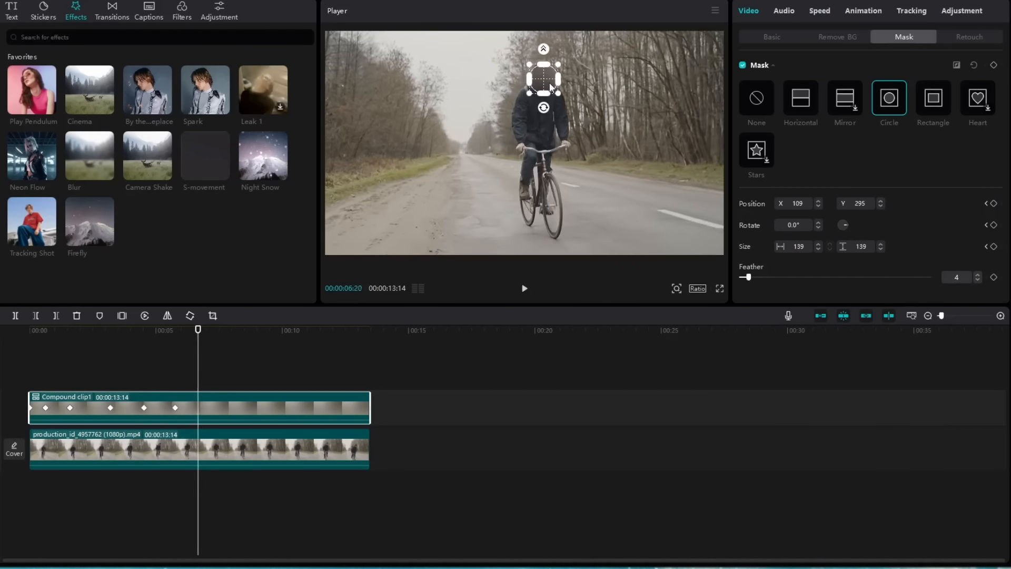
pyautogui.press('Right')
pyautogui.press('Right')
pyautogui.press('Right')
pyautogui.press('Right')
pyautogui.press('Right')
pyautogui.press('Right')
pyautogui.press('Right')
pyautogui.press('Right')
pyautogui.press('Right')
pyautogui.press('Right')
pyautogui.press('Right')
pyautogui.press('Right')
pyautogui.press('Right')
pyautogui.press('Right')
pyautogui.press('Right')
pyautogui.press('Right')
pyautogui.press('Right')
pyautogui.press('Right')
pyautogui.press('Right')
pyautogui.press('Right')
pyautogui.press('Right')
pyautogui.press('Right')
pyautogui.press('Right')
pyautogui.press('Right')
pyautogui.press('Right')
pyautogui.press('Right')
pyautogui.press('Right')
pyautogui.press('Right')
pyautogui.press('Right')
pyautogui.press('Right')
pyautogui.press('Right')
pyautogui.press('Right')
pyautogui.press('Right')
pyautogui.press('Right')
pyautogui.press('Right')
pyautogui.press('Right')
pyautogui.press('Right')
pyautogui.press('Right')
pyautogui.press('Right')
pyautogui.press('Right')
pyautogui.press('Right')
pyautogui.press('Right')
pyautogui.press('Right')
pyautogui.press('Right')
pyautogui.press('Right')
pyautogui.press('Right')
pyautogui.press('Right')
pyautogui.press('Right')
pyautogui.press('Right')
pyautogui.press('Right')
pyautogui.press('Right')
pyautogui.press('Right')
pyautogui.press('Right')
pyautogui.press('Right')
pyautogui.press('Right')
pyautogui.press('Right')
pyautogui.press('Right')
pyautogui.press('Right')
pyautogui.press('Right')
pyautogui.press('Right')
pyautogui.press('Right')
pyautogui.press('Right')
pyautogui.press('Right')
pyautogui.press('Right')
pyautogui.press('Right')
pyautogui.press('Right')
pyautogui.press('Right')
pyautogui.press('Right')
pyautogui.press('Right')
pyautogui.press('Right')
pyautogui.press('Right')
pyautogui.press('Right')
pyautogui.press('Right')
pyautogui.press('Right')
pyautogui.press('Right')
pyautogui.press('Right')
pyautogui.press('Right')
pyautogui.press('Right')
pyautogui.press('Right')
pyautogui.press('Right')
pyautogui.press('Right')
pyautogui.press('Right')
pyautogui.press('Right')
pyautogui.press('Right')
pyautogui.press('Right')
pyautogui.press('Right')
pyautogui.press('Right')
pyautogui.press('Right')
pyautogui.press('Right')
pyautogui.press('Right')
pyautogui.press('Right')
pyautogui.press('Right')
pyautogui.press('Right')
pyautogui.press('Right')
pyautogui.press('Right')
pyautogui.press('Right')
pyautogui.press('Right')
pyautogui.press('Right')
pyautogui.press('Right')
pyautogui.press('Right')
pyautogui.press('Right')
pyautogui.press('Right')
pyautogui.press('Right')
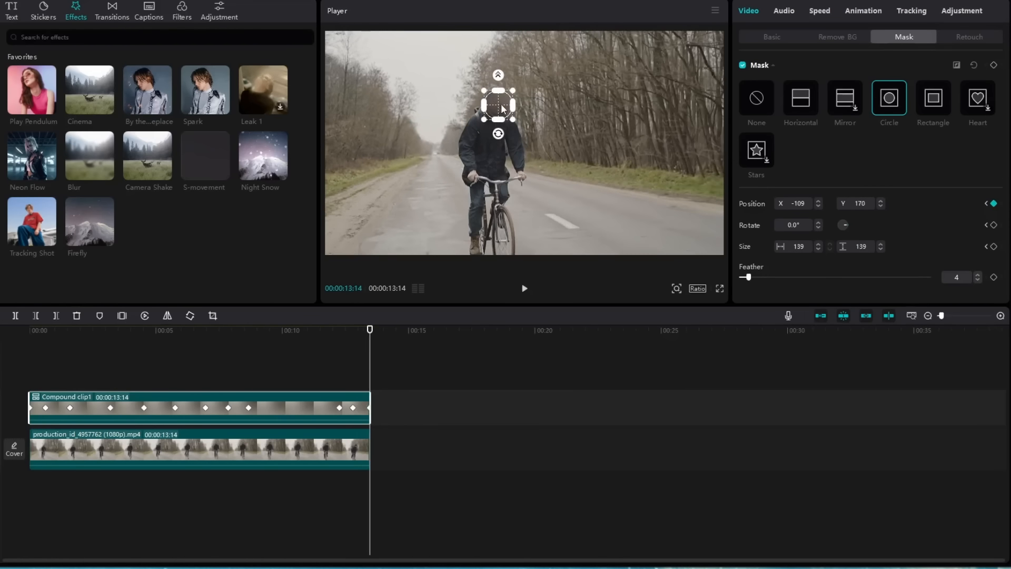
pyautogui.press('Home')
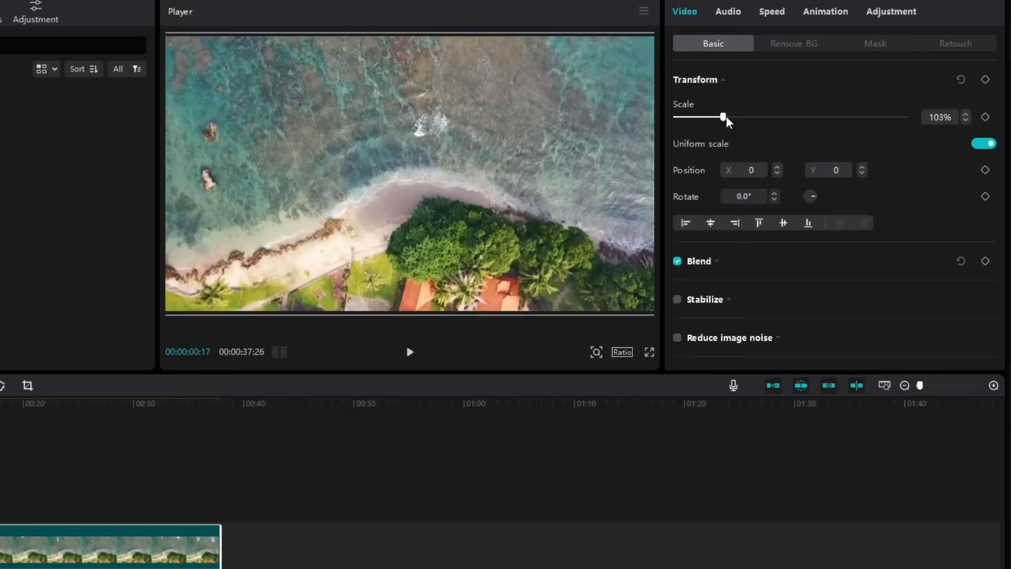
# Step: Scale the beach clip to 139% and keyframe its position to pan left by the clip's end
pyautogui.moveTo(726, 119); pyautogui.dragTo(741, 118)
pyautogui.moveTo(285, 207); pyautogui.dragTo(375, 155)
pyautogui.moveTo(530, 139); pyautogui.dragTo(530, 135)
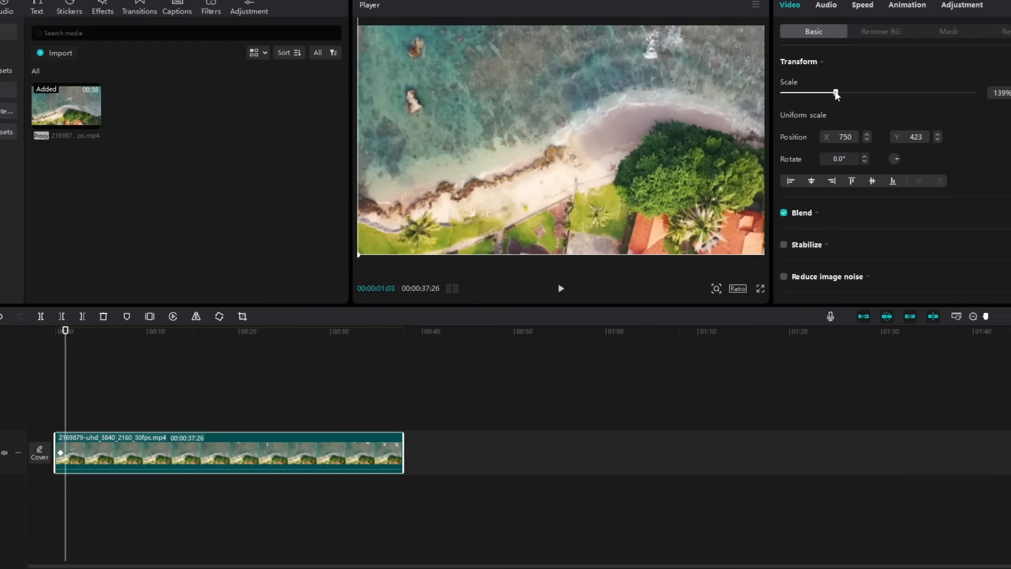
pyautogui.press('Right')
pyautogui.press('Right')
pyautogui.press('Right')
pyautogui.press('Right')
pyautogui.press('Right')
pyautogui.press('Right')
pyautogui.press('Right')
pyautogui.press('Right')
pyautogui.press('Right')
pyautogui.press('Right')
pyautogui.press('Right')
pyautogui.press('Right')
pyautogui.press('Right')
pyautogui.press('Right')
pyautogui.press('Right')
pyautogui.press('Right')
pyautogui.press('Right')
pyautogui.press('Right')
pyautogui.press('Right')
pyautogui.press('Right')
pyautogui.click(400, 332)
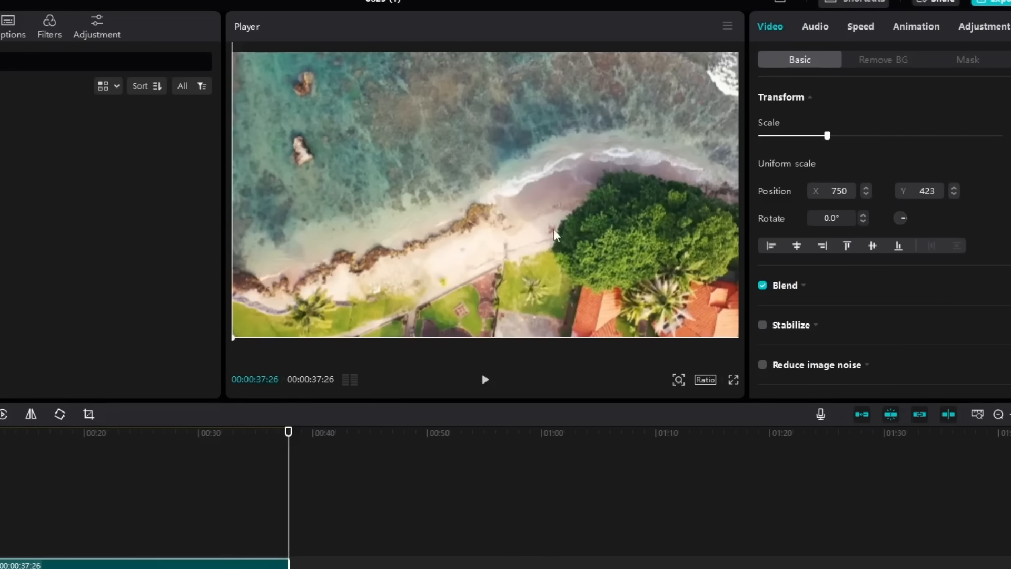
pyautogui.moveTo(550, 248); pyautogui.dragTo(390, 237)
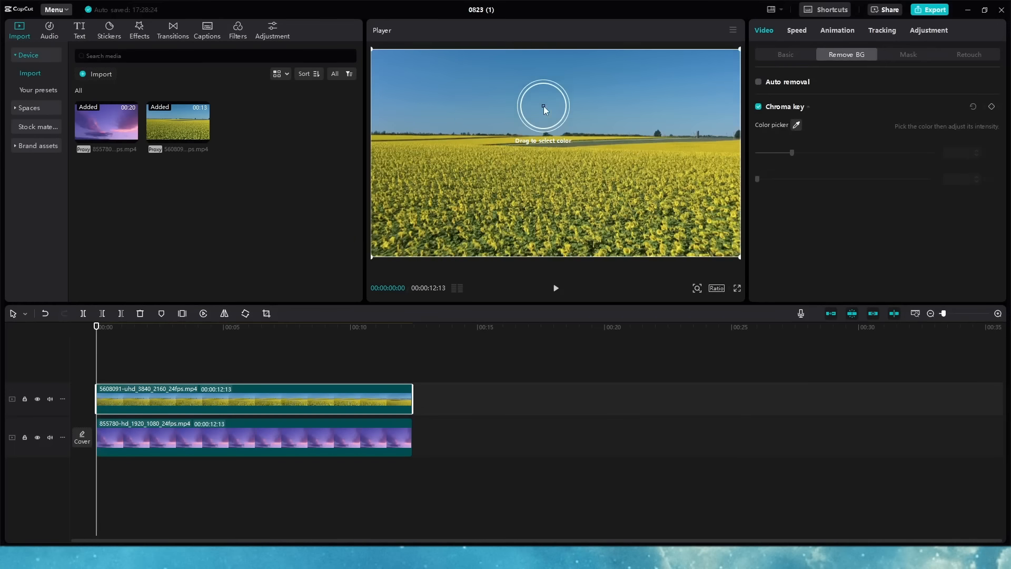
# Step: Chroma-key out the blue sky and lower the purple sky overlay to meet the horizon
pyautogui.click(538, 126)
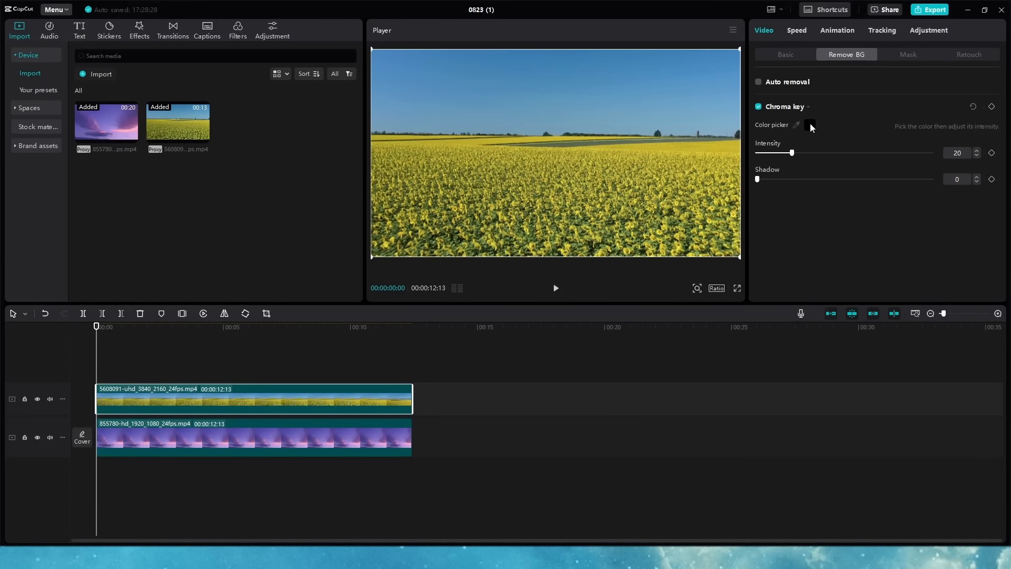
pyautogui.click(796, 124)
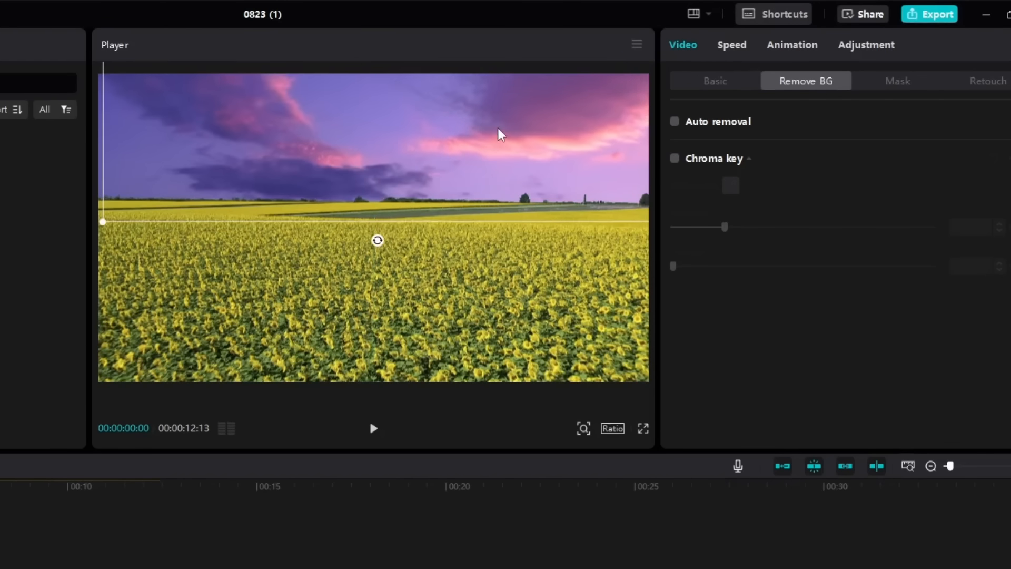
pyautogui.moveTo(498, 128); pyautogui.dragTo(491, 154)
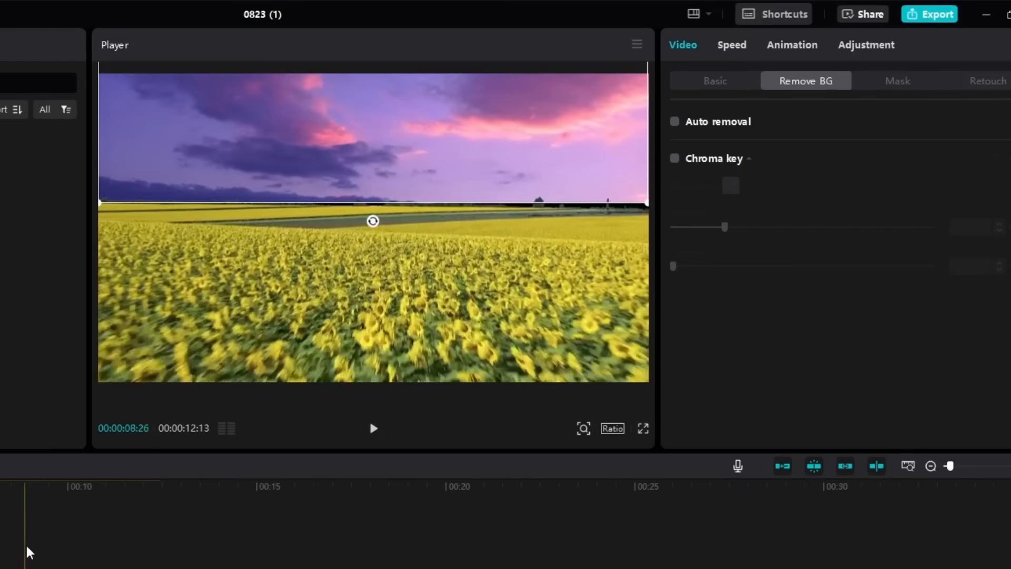
pyautogui.moveTo(27, 548); pyautogui.dragTo(117, 542)
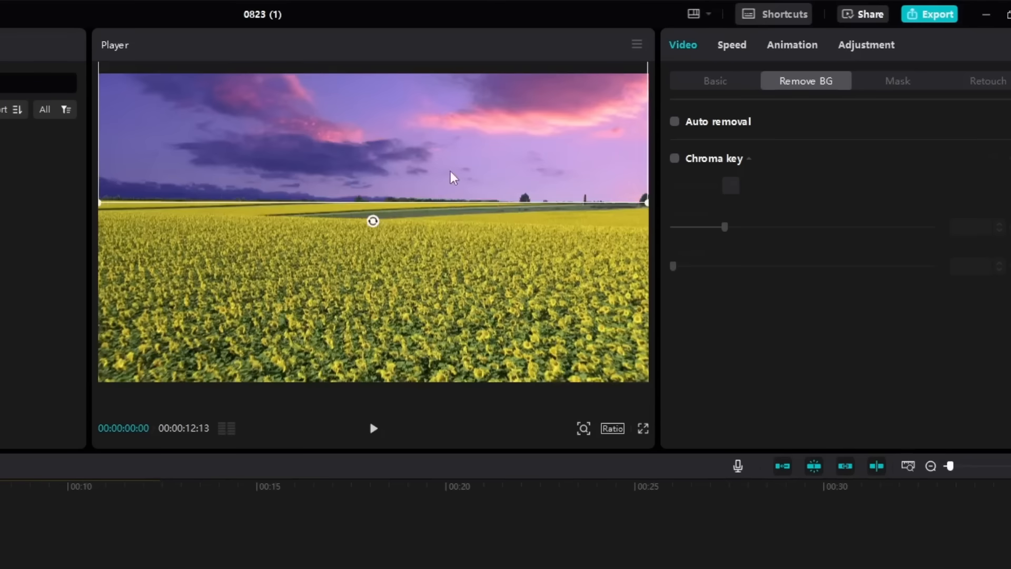
pyautogui.moveTo(453, 178); pyautogui.dragTo(372, 249)
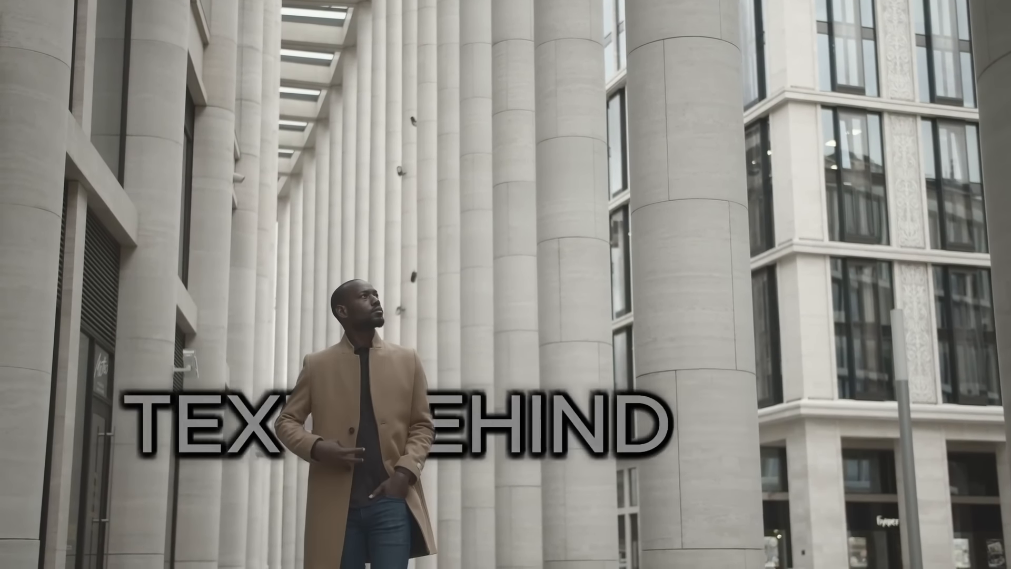
# Step: Duplicate the street clip onto an upper track and add a centred styled text preset
pyautogui.moveTo(89, 410); pyautogui.dragTo(89, 321)
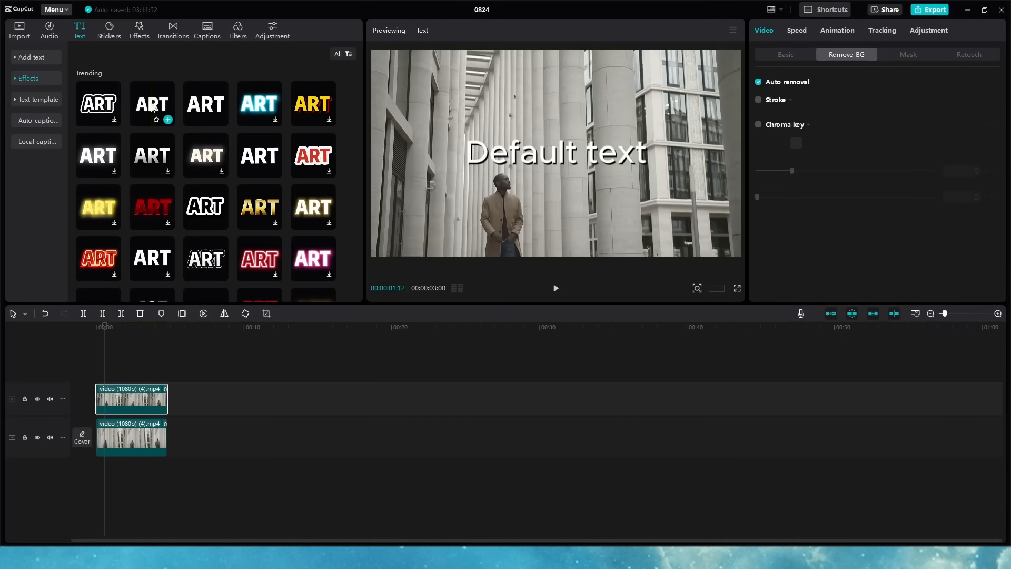
pyautogui.moveTo(153, 107); pyautogui.dragTo(113, 412)
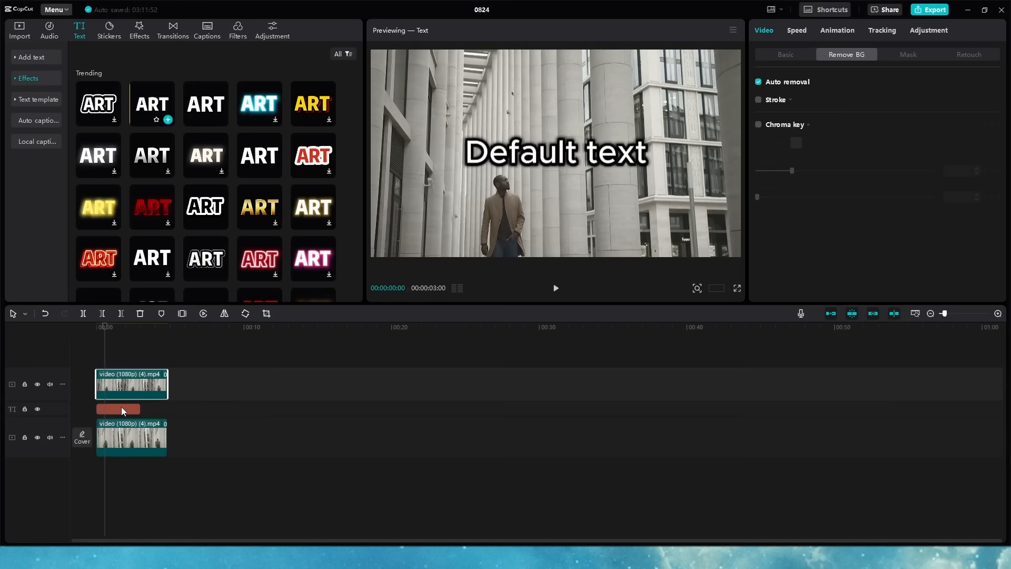
pyautogui.click(139, 408)
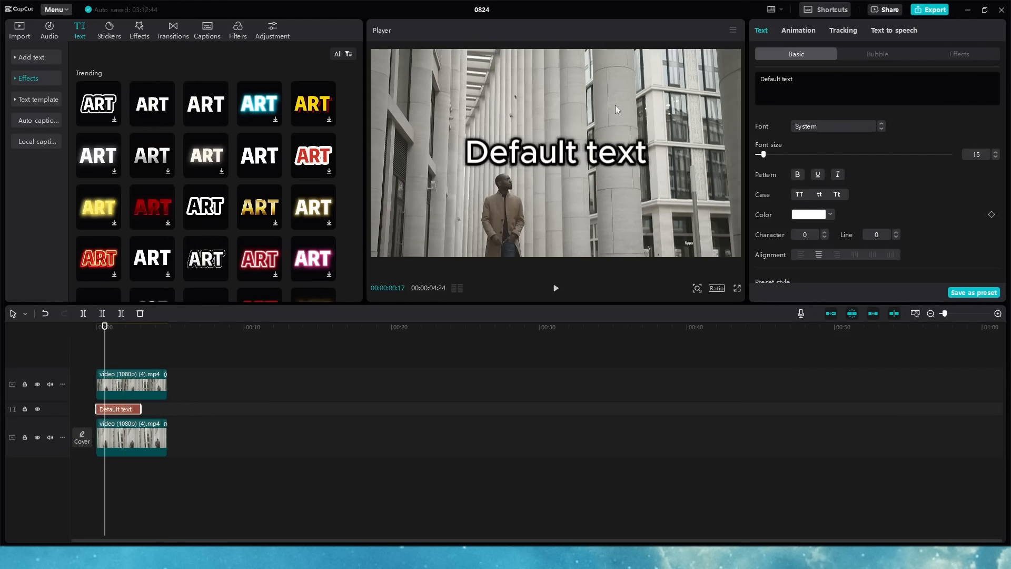
pyautogui.moveTo(593, 146); pyautogui.dragTo(578, 163)
# Step: Give the text a Typewriter entrance animation lasting 3.0 seconds
pyautogui.click(812, 113)
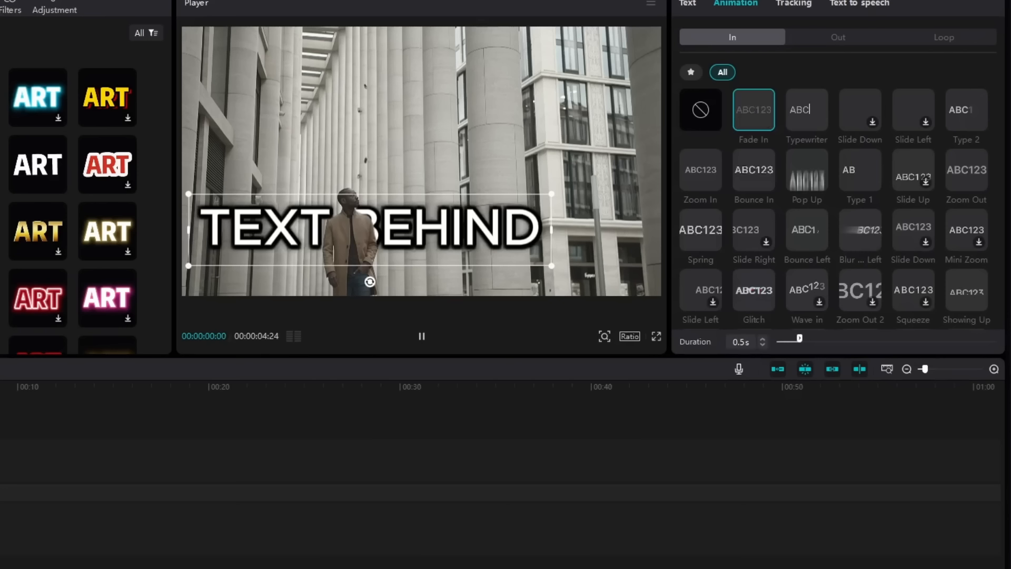
pyautogui.click(807, 110)
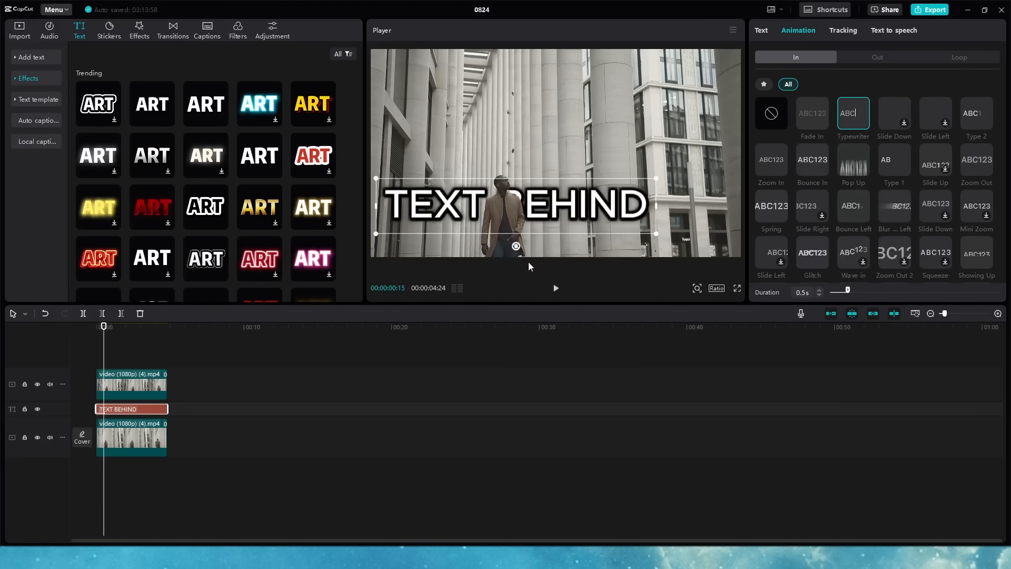
pyautogui.moveTo(861, 292); pyautogui.dragTo(935, 291)
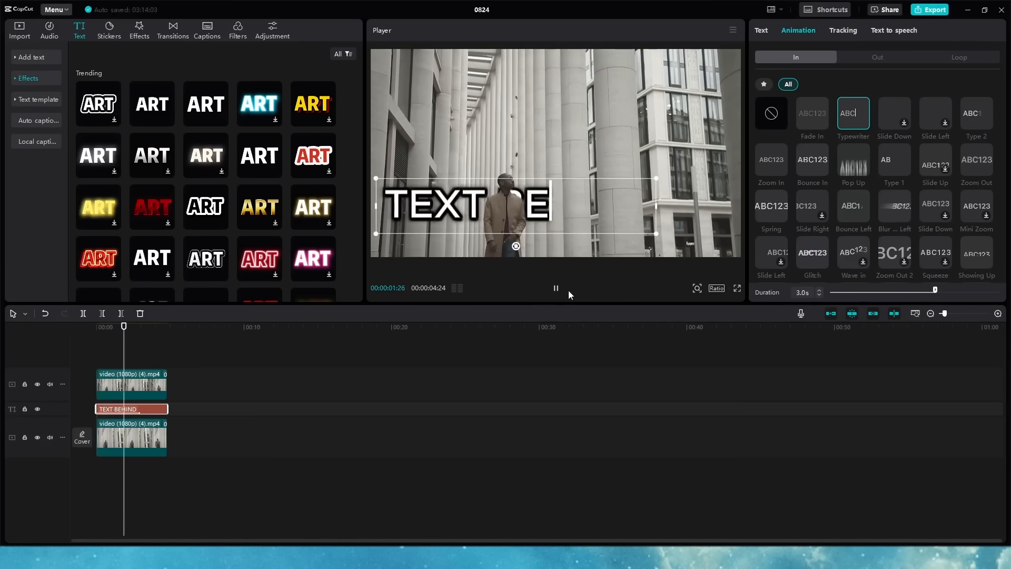
# Step: Add a 1.1-second Zoom Out exit animation and play the result from the start
pyautogui.click(878, 57)
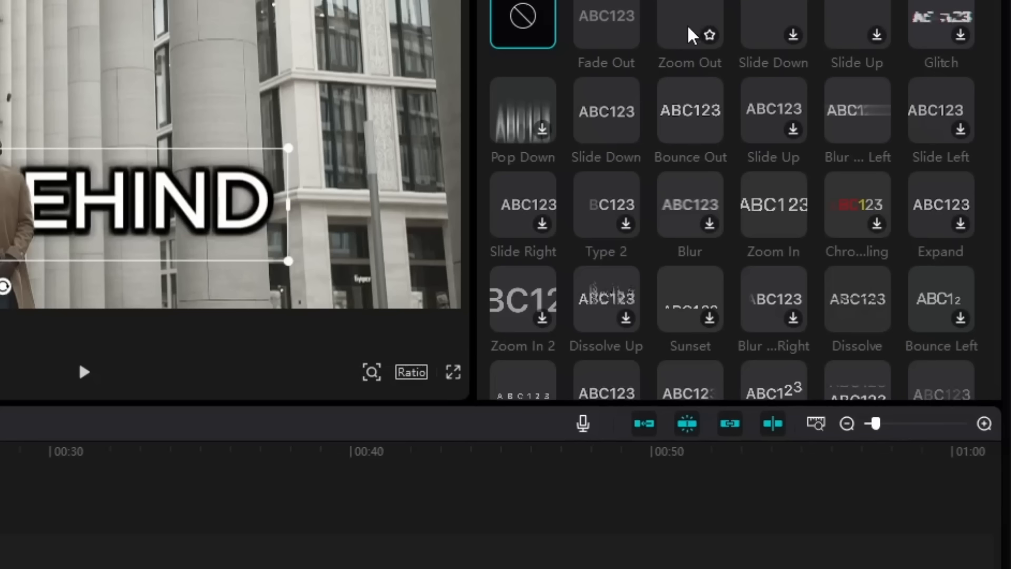
pyautogui.click(687, 24)
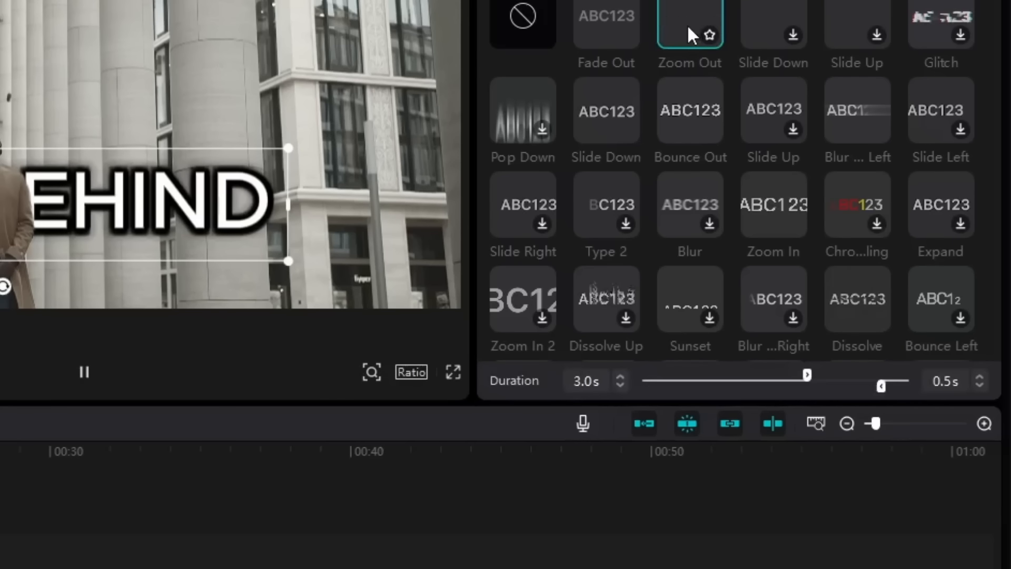
pyautogui.moveTo(878, 387); pyautogui.dragTo(851, 386)
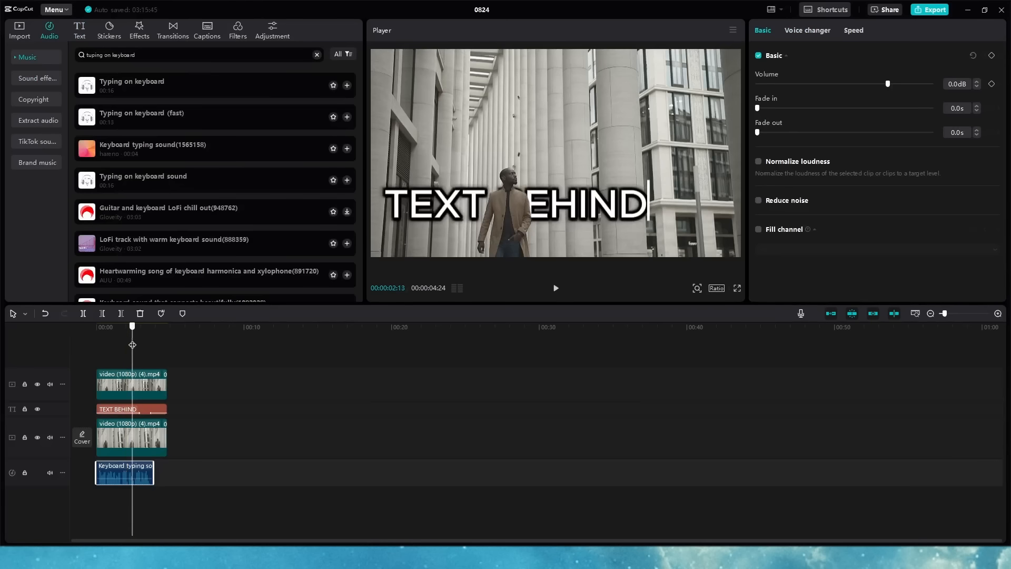
pyautogui.moveTo(132, 345); pyautogui.dragTo(90, 340)
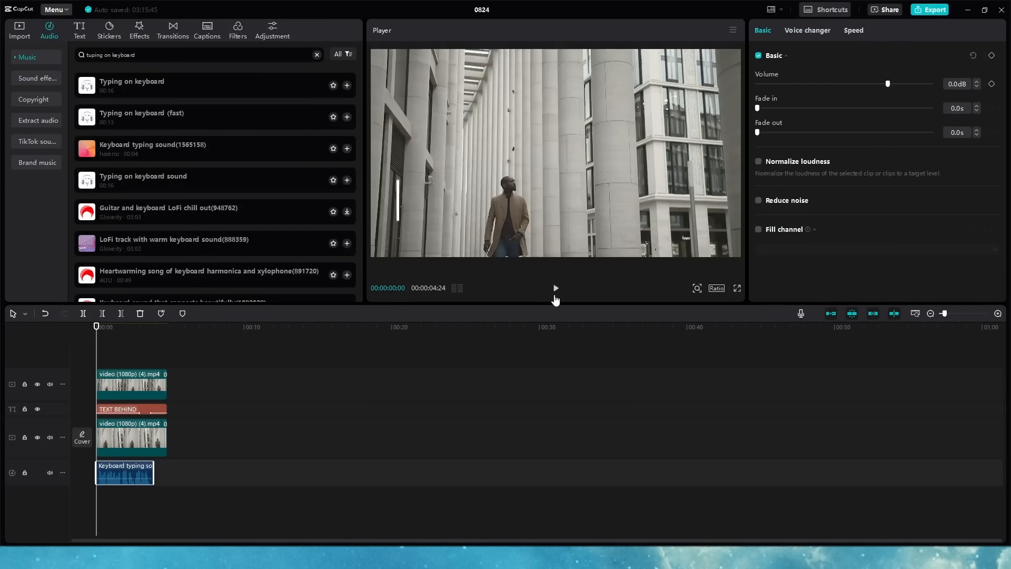
pyautogui.click(556, 289)
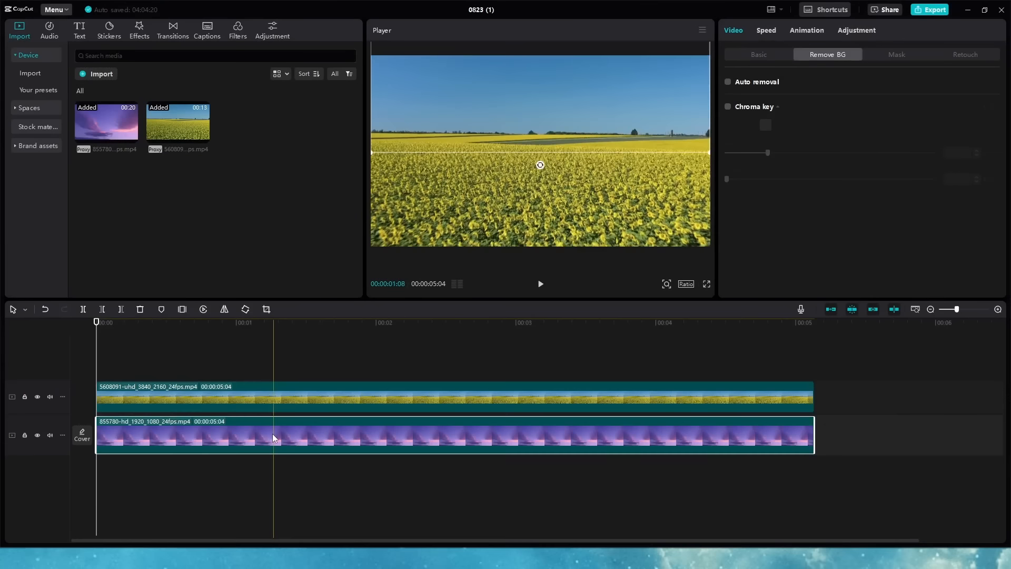
# Step: Move the purple sky clip to the top track, aligning its lower edge with the horizon
pyautogui.moveTo(273, 435); pyautogui.dragTo(269, 351)
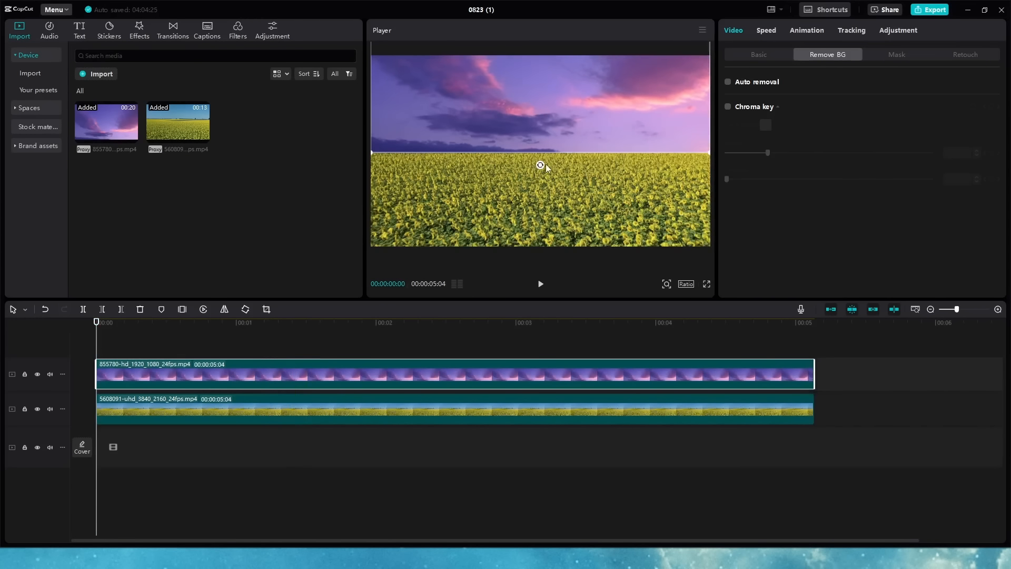
pyautogui.moveTo(630, 133); pyautogui.dragTo(630, 119)
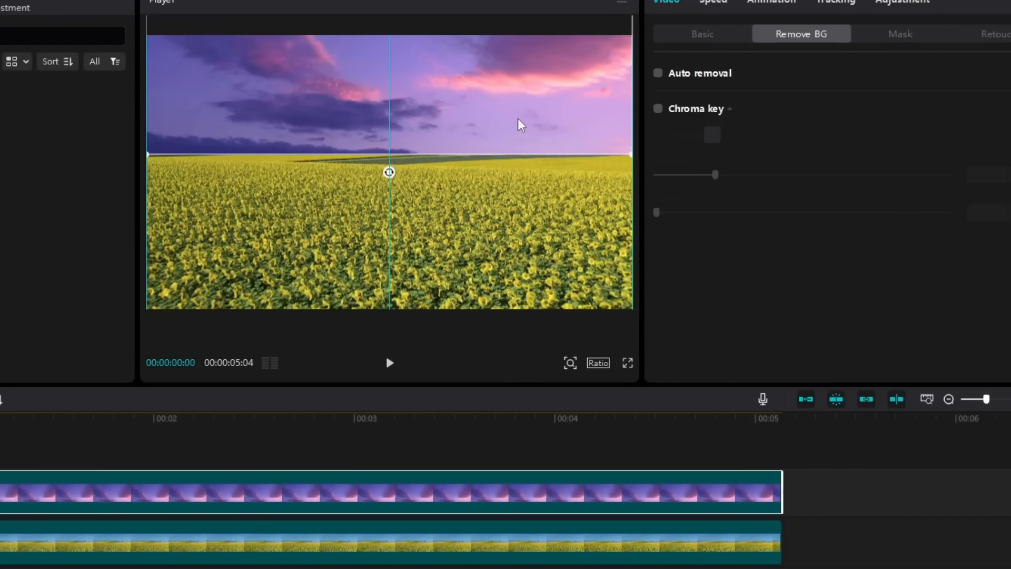
pyautogui.moveTo(520, 124)
pyautogui.mouseDown()
pyautogui.moveTo(516, 108)
pyautogui.moveTo(519, 118)
pyautogui.mouseUp()
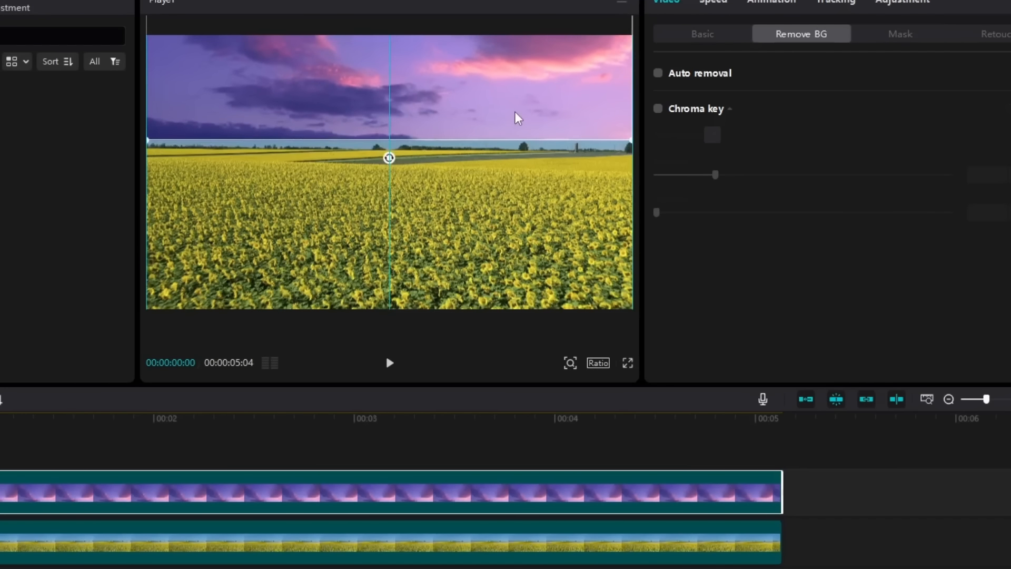
# Step: Apply a Horizontal mask to the sky, placed just above the horizon with feather 38
pyautogui.click(900, 34)
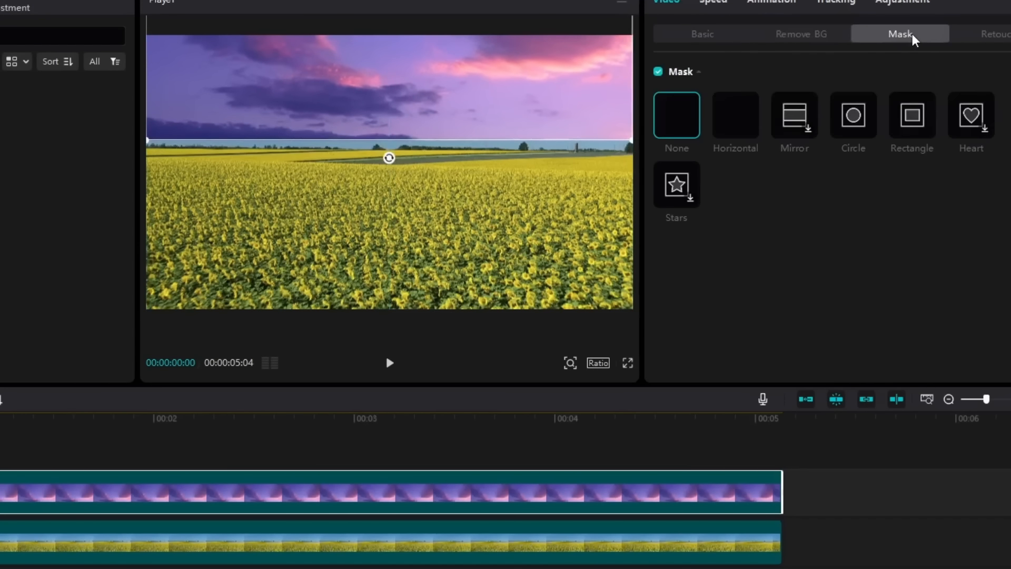
pyautogui.click(755, 132)
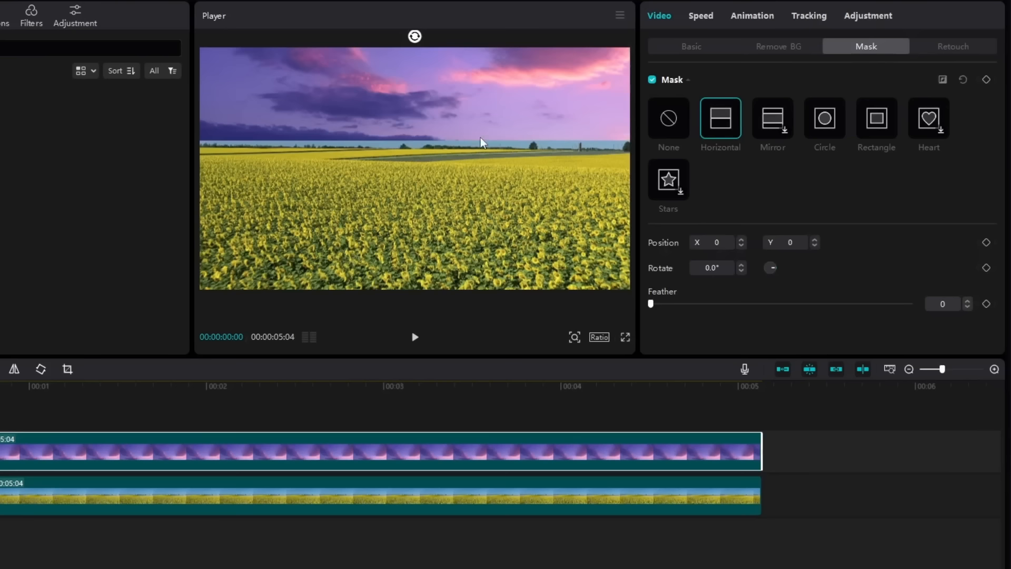
pyautogui.click(575, 337)
pyautogui.moveTo(548, 357); pyautogui.dragTo(539, 357)
pyautogui.moveTo(472, 92); pyautogui.dragTo(472, 154)
pyautogui.click(575, 337)
pyautogui.moveTo(540, 358); pyautogui.dragTo(550, 358)
pyautogui.moveTo(413, 120); pyautogui.dragTo(412, 82)
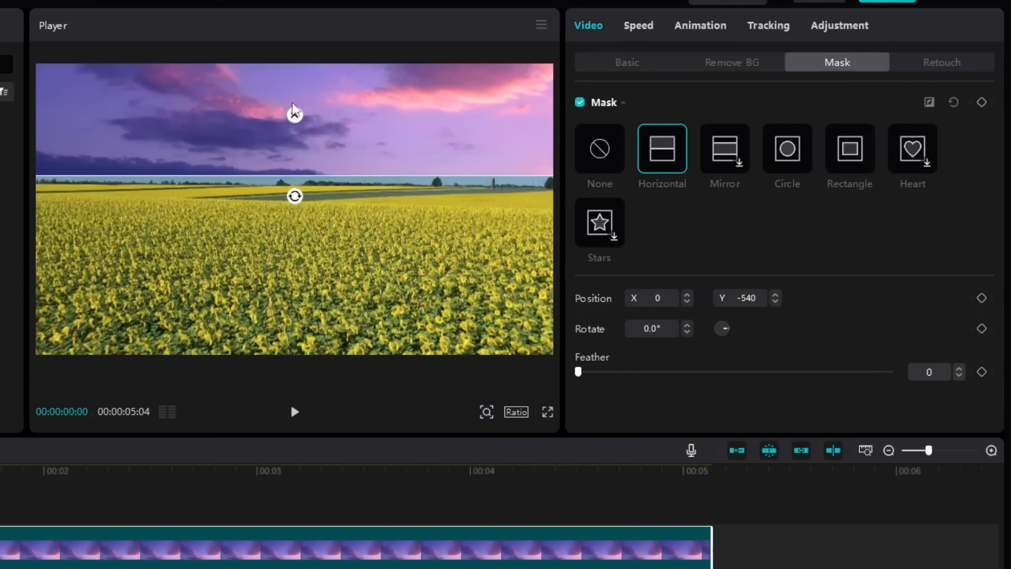
pyautogui.moveTo(294, 145); pyautogui.dragTo(380, 165)
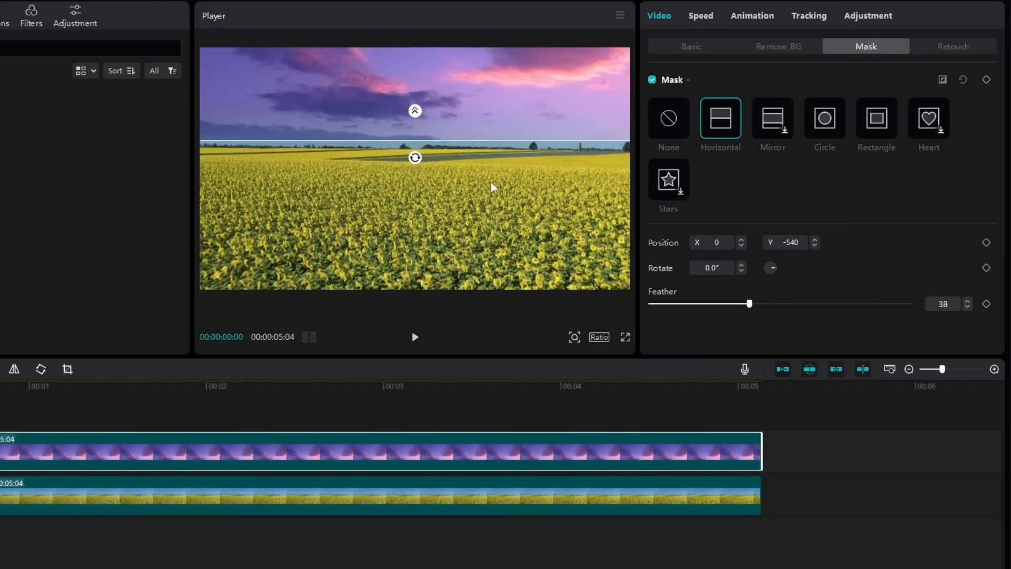
pyautogui.moveTo(422, 138); pyautogui.dragTo(451, 172)
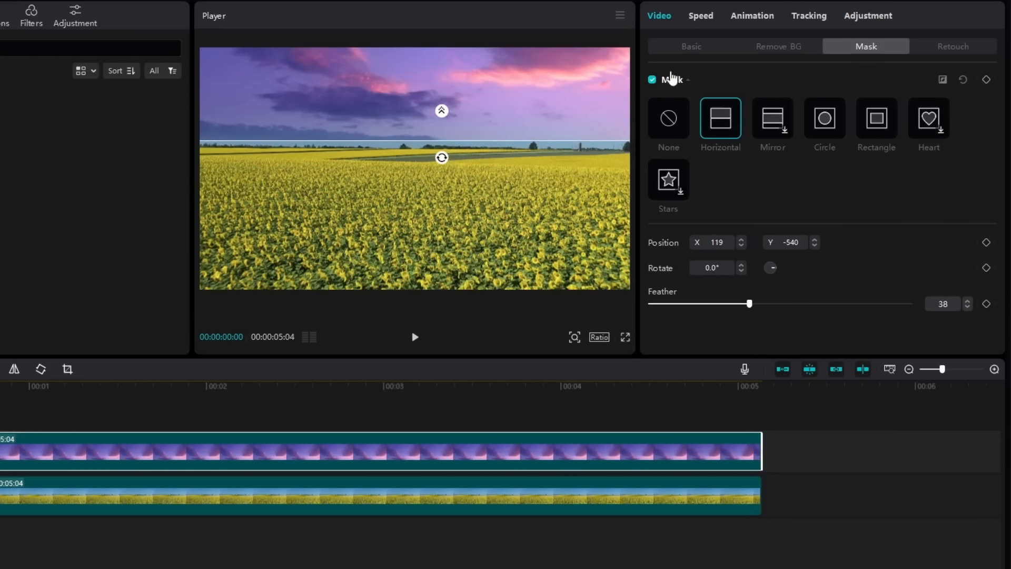
# Step: Test the sky's opacity, then refine the mask's edge softness and position
pyautogui.click(691, 47)
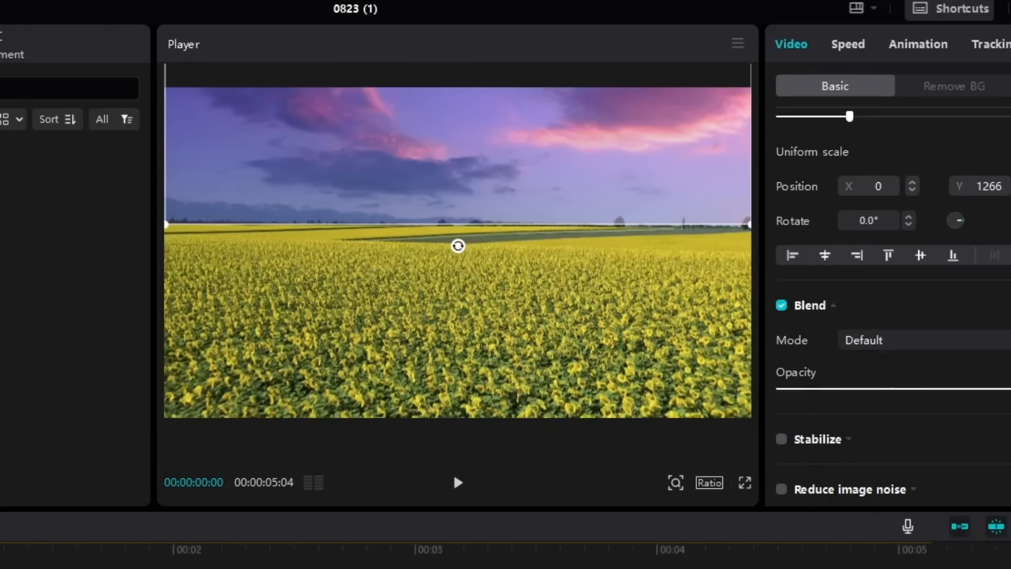
pyautogui.moveTo(1009, 388); pyautogui.dragTo(971, 388)
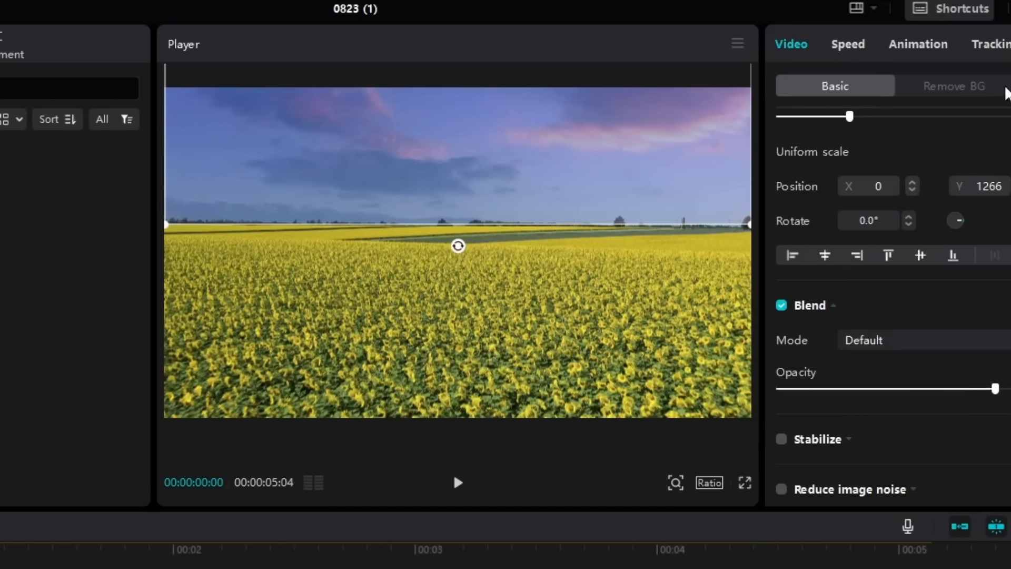
pyautogui.click(1007, 88)
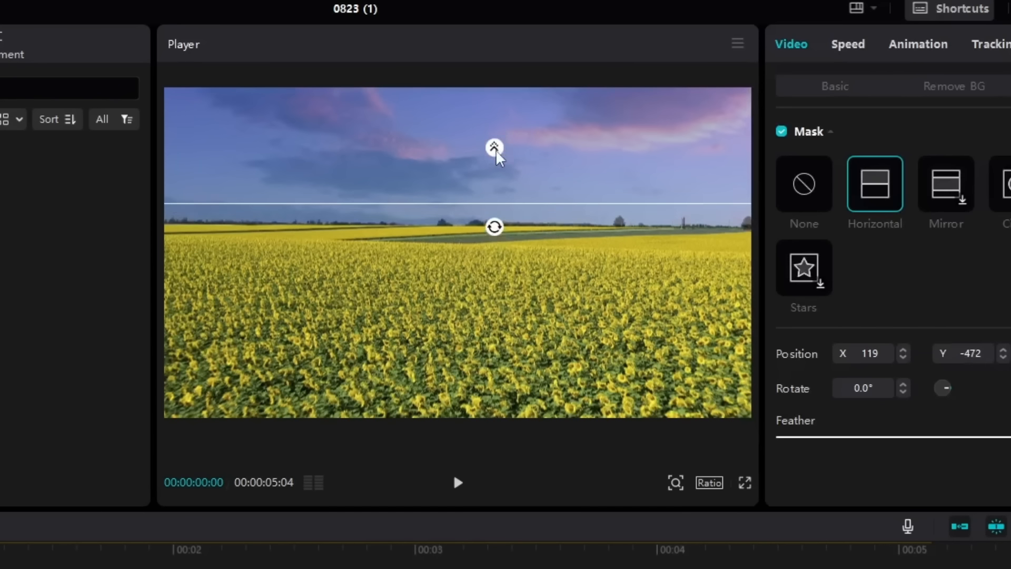
pyautogui.moveTo(498, 157)
pyautogui.mouseDown()
pyautogui.moveTo(498, 181)
pyautogui.moveTo(497, 164)
pyautogui.moveTo(500, 179)
pyautogui.moveTo(506, 173)
pyautogui.mouseUp()
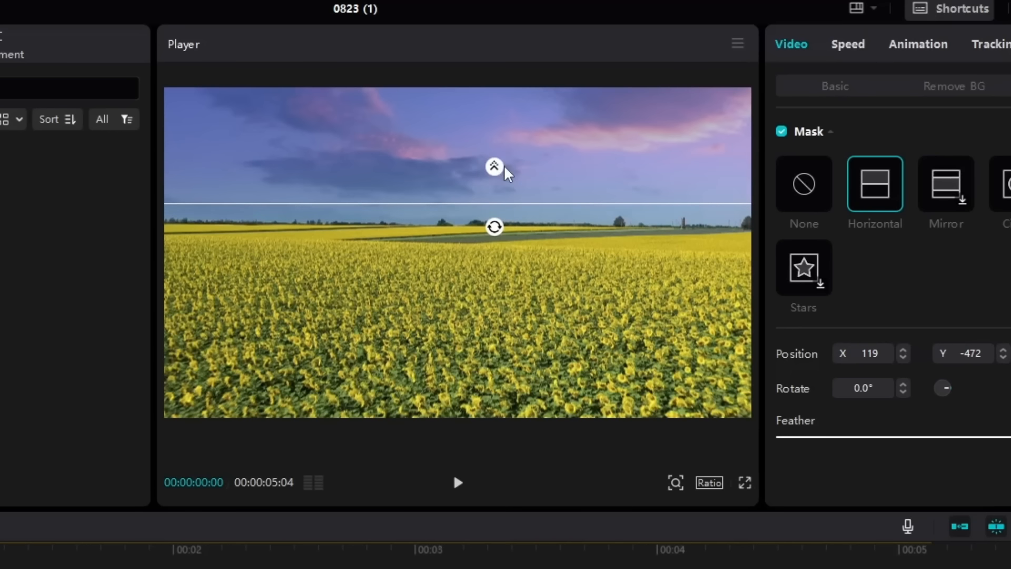
pyautogui.moveTo(627, 203); pyautogui.dragTo(626, 209)
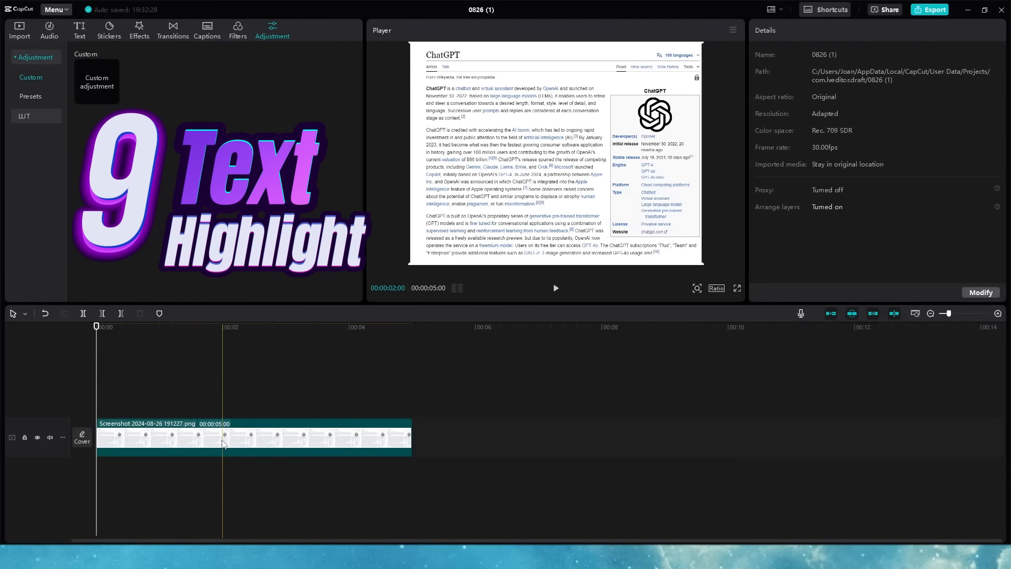
# Step: Duplicate the ChatGPT screenshot onto a second track and lower the copy's exposure to -50
pyautogui.click(221, 443)
pyautogui.moveTo(221, 390); pyautogui.dragTo(221, 387)
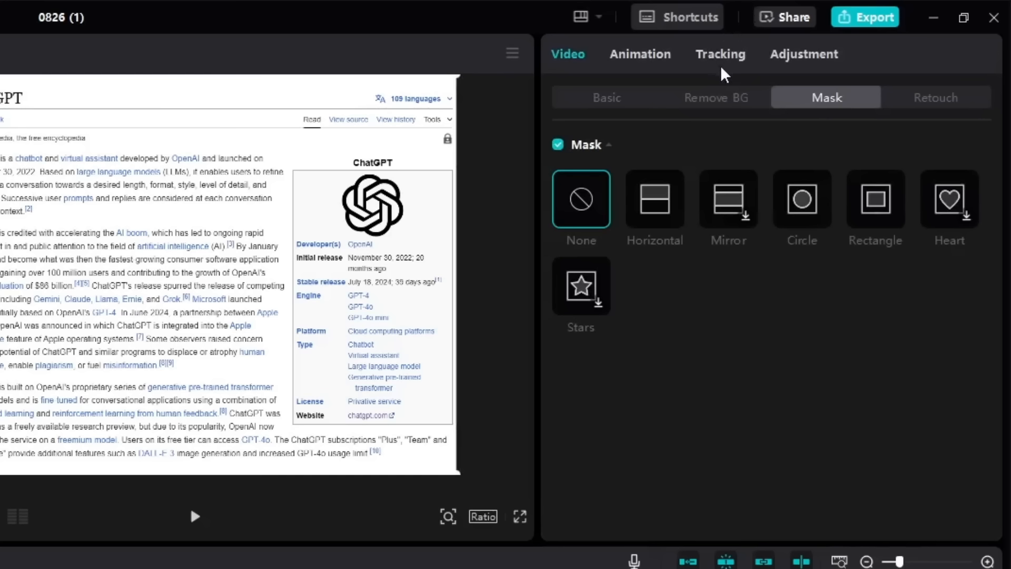
pyautogui.click(788, 56)
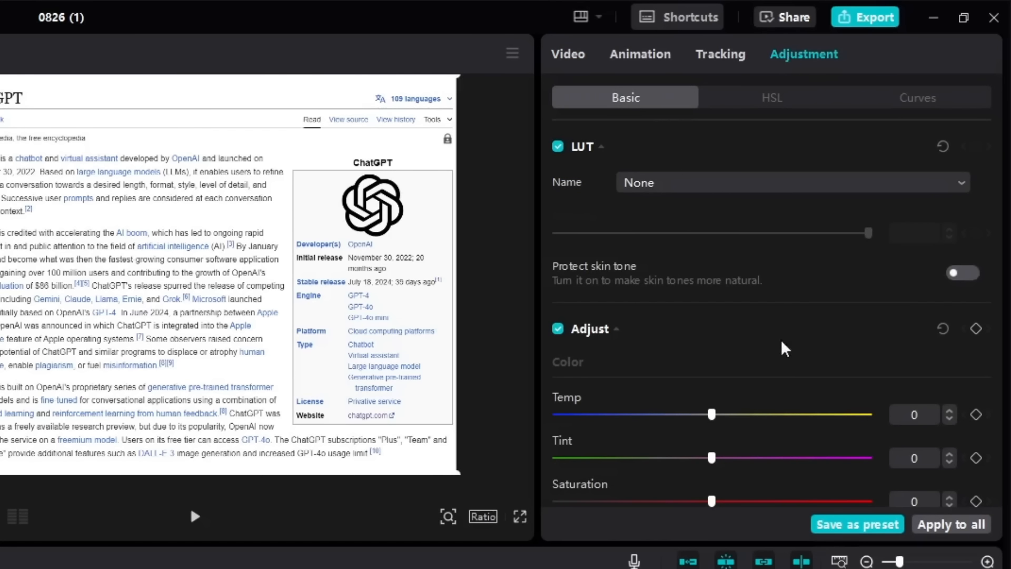
pyautogui.scroll(-2, 778, 361)
pyautogui.moveTo(700, 482); pyautogui.dragTo(554, 481)
pyautogui.scroll(-1, 762, 429)
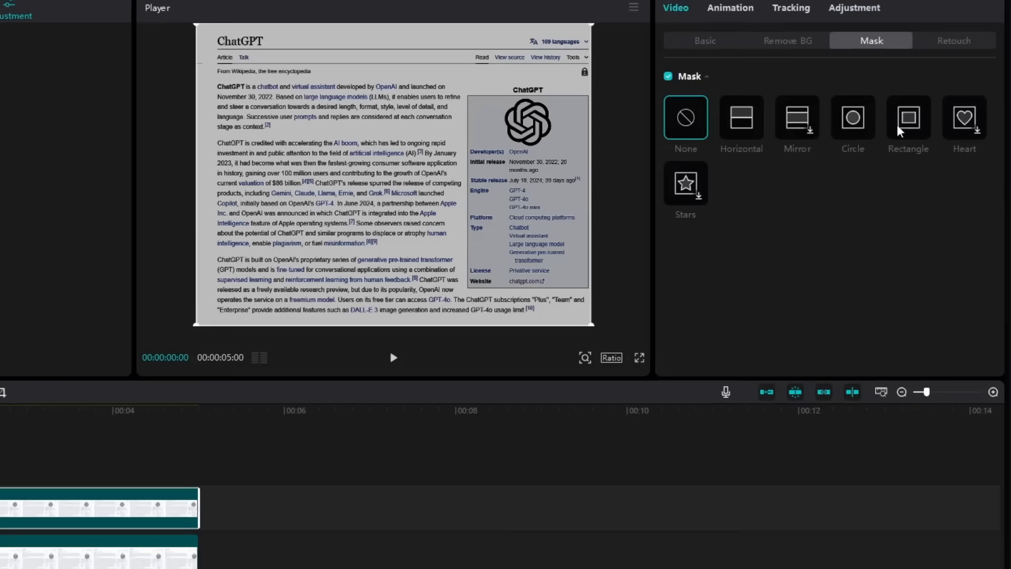
# Step: Add a rounded, feathered Rectangle mask over the first paragraph and reverse it
pyautogui.click(900, 125)
pyautogui.moveTo(400, 218); pyautogui.dragTo(316, 166)
pyautogui.moveTo(337, 128); pyautogui.dragTo(326, 104)
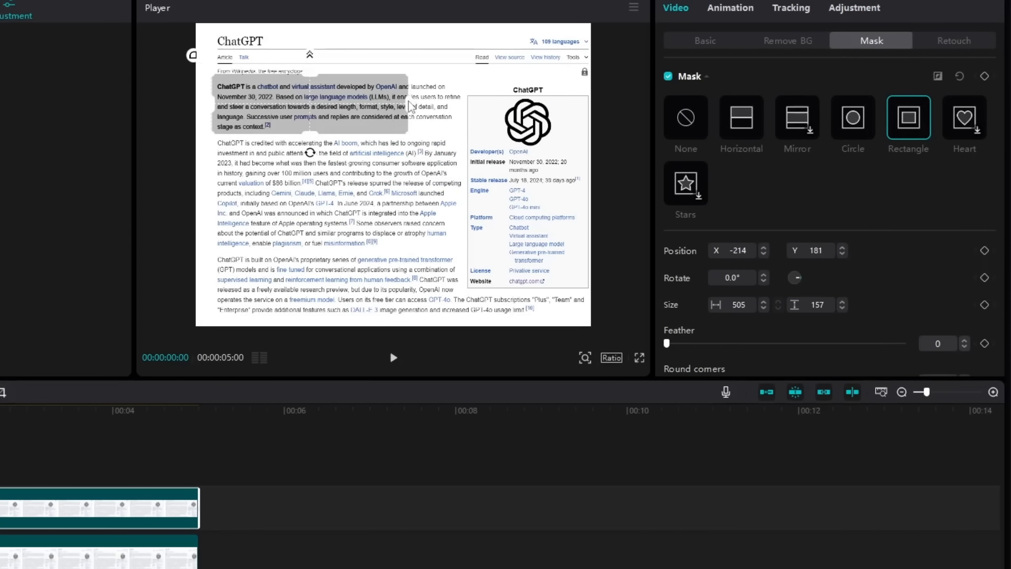
pyautogui.moveTo(407, 104)
pyautogui.mouseDown()
pyautogui.moveTo(434, 105)
pyautogui.moveTo(408, 117)
pyautogui.mouseUp()
pyautogui.scroll(-1, 789, 263)
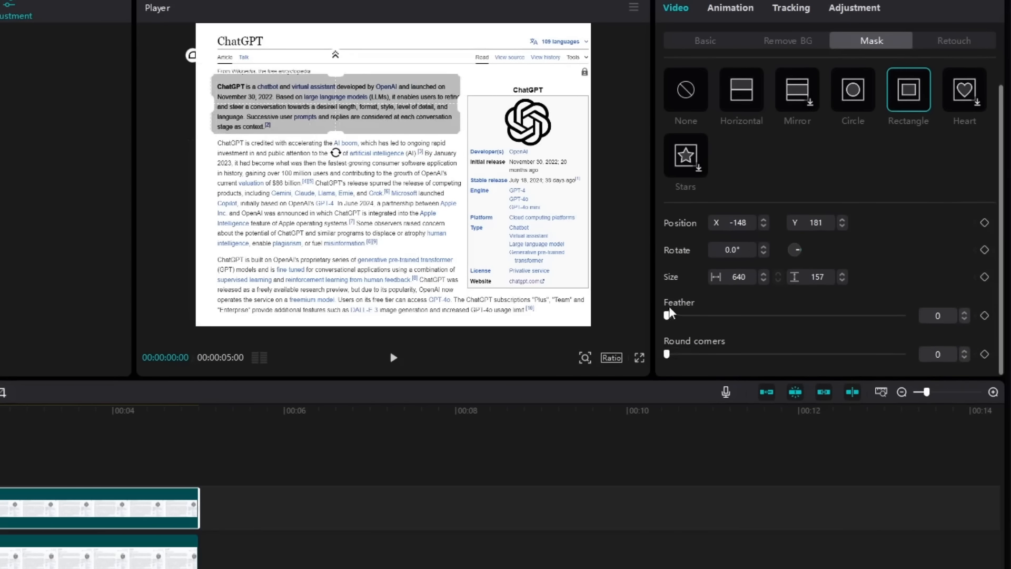
pyautogui.moveTo(667, 315); pyautogui.dragTo(671, 315)
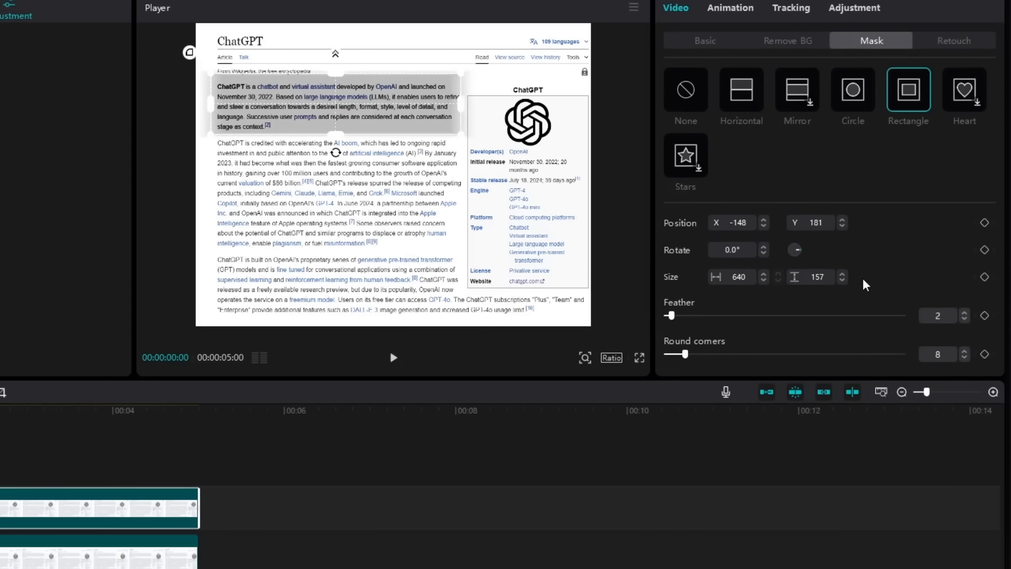
pyautogui.scroll(1, 870, 388)
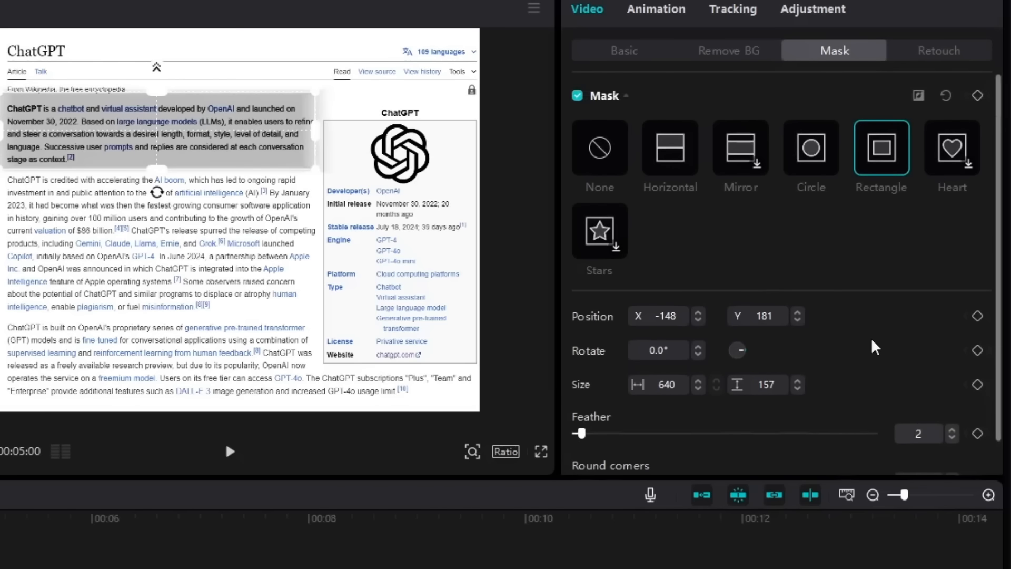
pyautogui.click(921, 99)
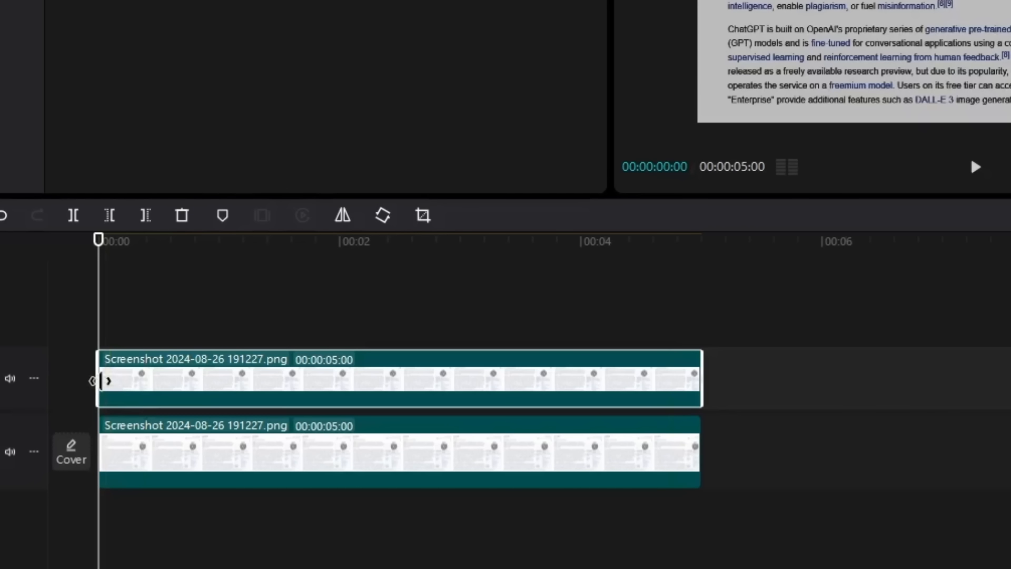
# Step: Trim the highlight clip to start later and give it a 0.5s Fade In entrance
pyautogui.moveTo(106, 386); pyautogui.dragTo(166, 394)
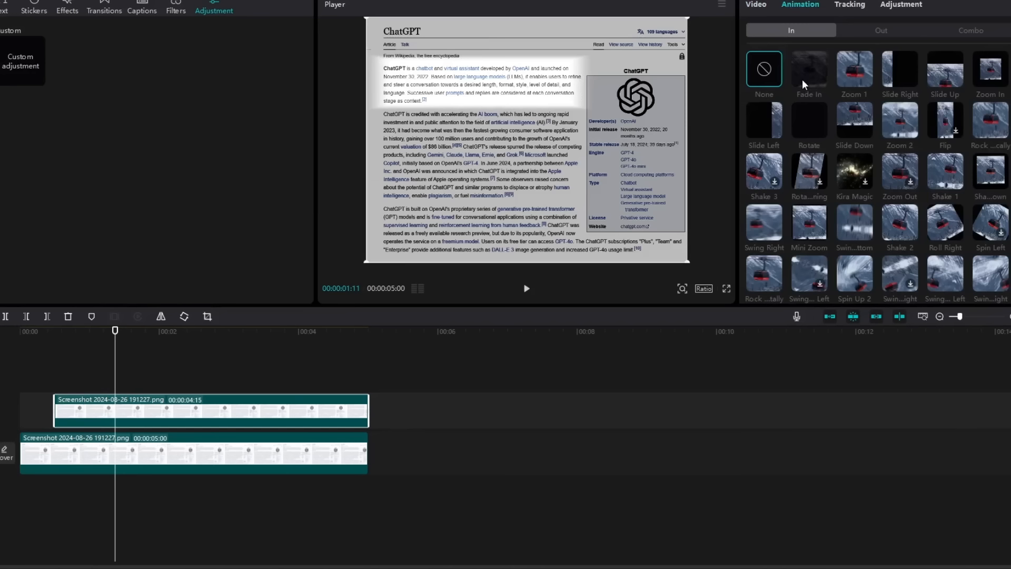
pyautogui.click(802, 79)
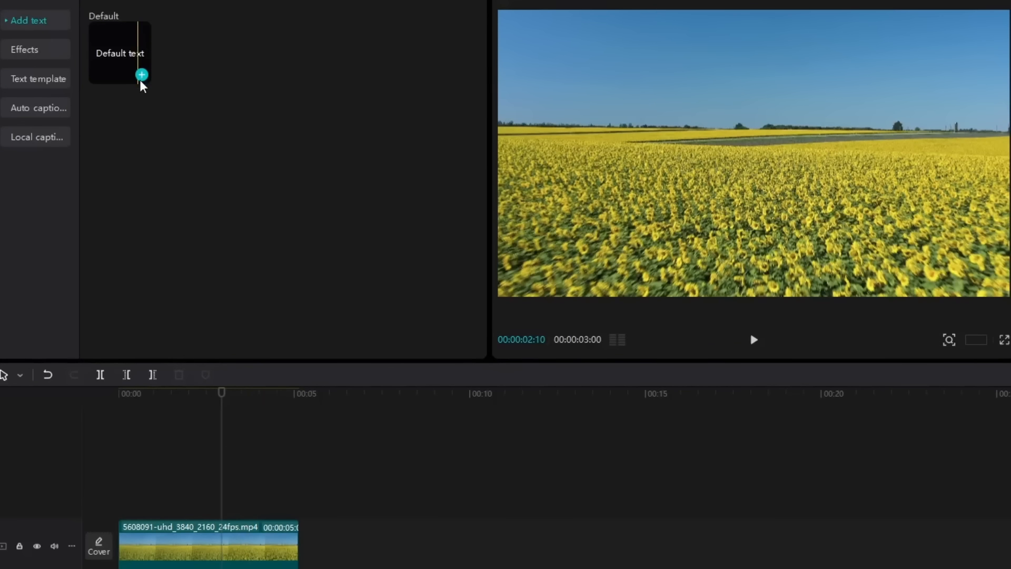
# Step: Add an enlarged 'o' text at 00:00 positioned in the frame's upper left
pyautogui.click(141, 76)
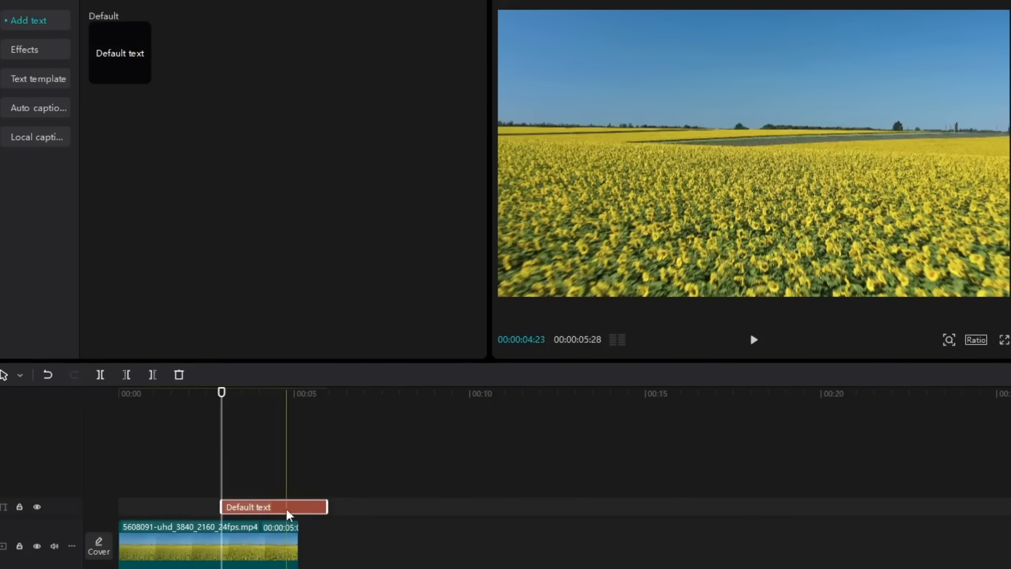
pyautogui.moveTo(289, 508); pyautogui.dragTo(177, 507)
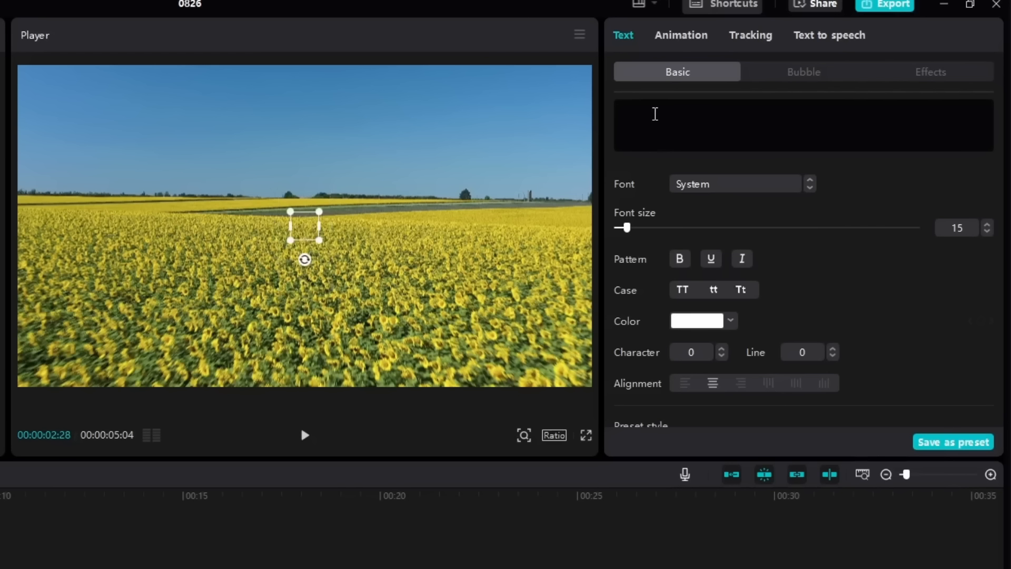
pyautogui.write('o')
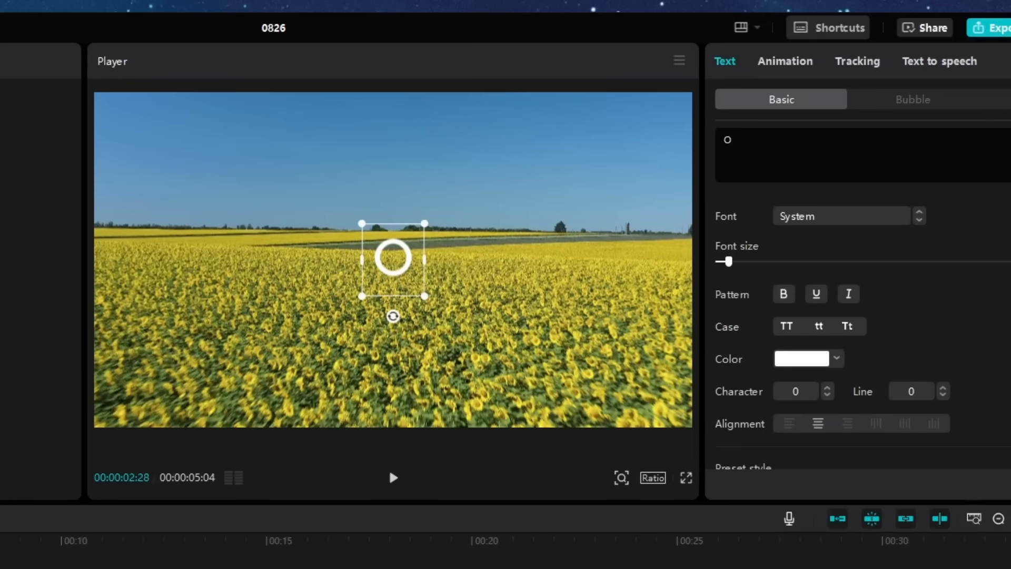
pyautogui.click(421, 265)
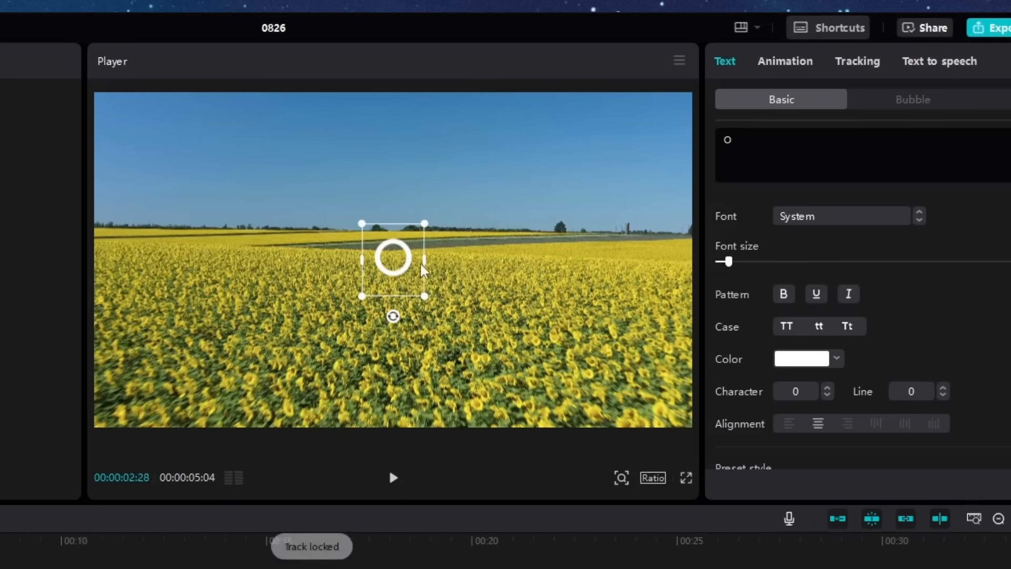
pyautogui.moveTo(393, 262); pyautogui.dragTo(183, 180)
pyautogui.moveTo(215, 212); pyautogui.dragTo(181, 199)
# Step: Give the O text a Clock wipe entrance lasting about 5.1 seconds
pyautogui.click(785, 61)
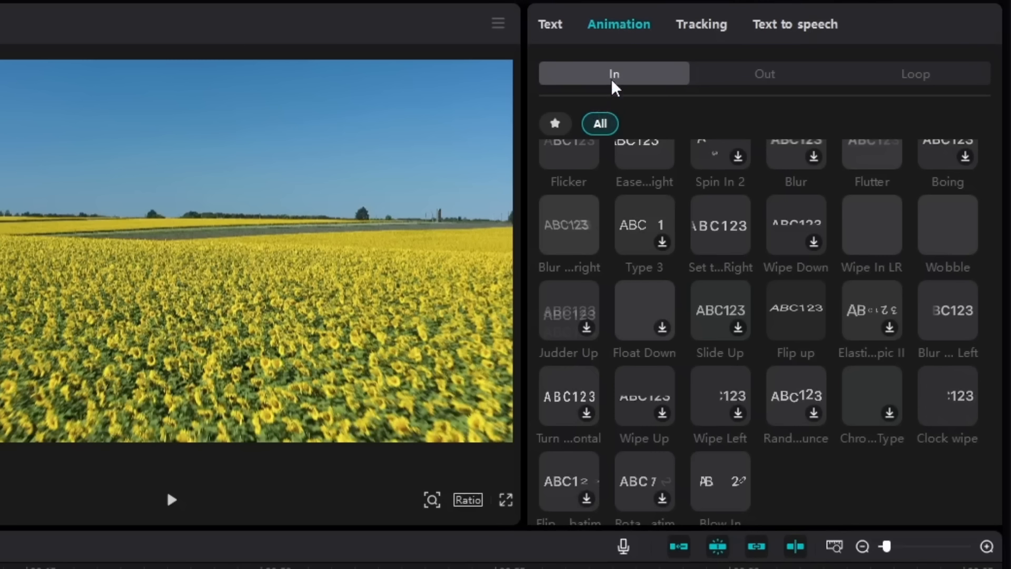
pyautogui.click(943, 405)
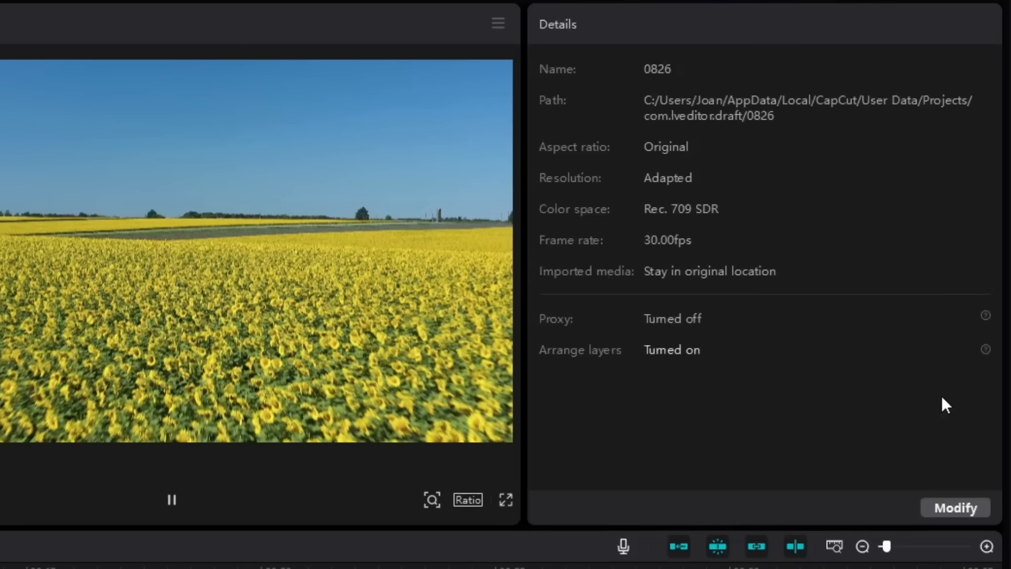
pyautogui.moveTo(816, 397); pyautogui.dragTo(993, 397)
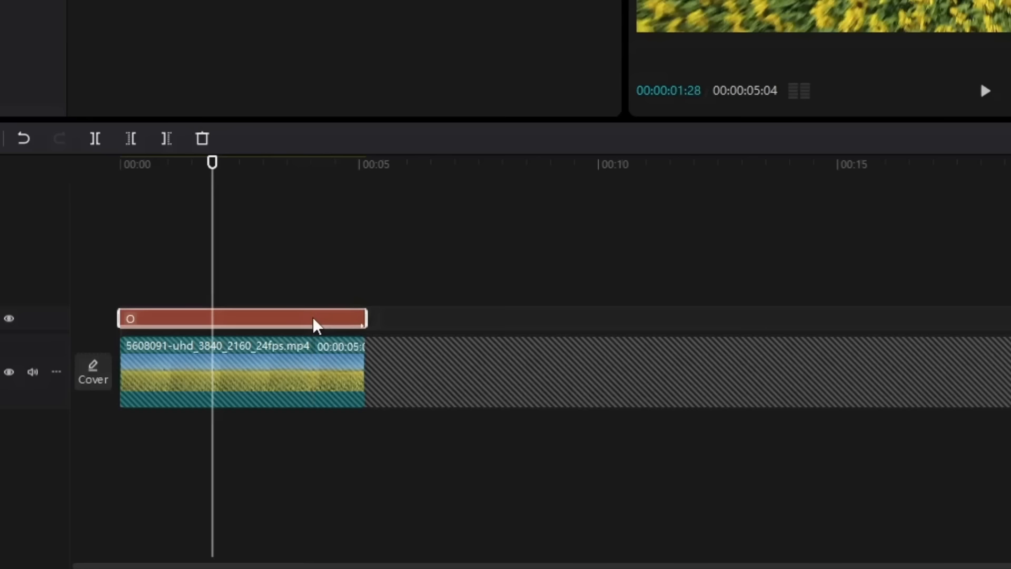
# Step: Turn the O text clip into a compound clip and reverse it
pyautogui.rightClick(314, 318)
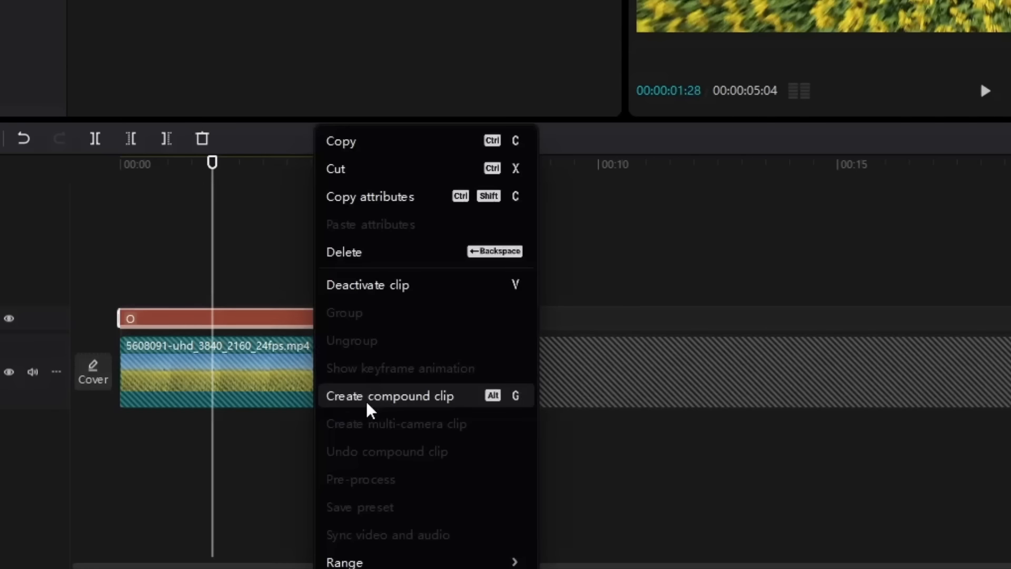
pyautogui.click(365, 400)
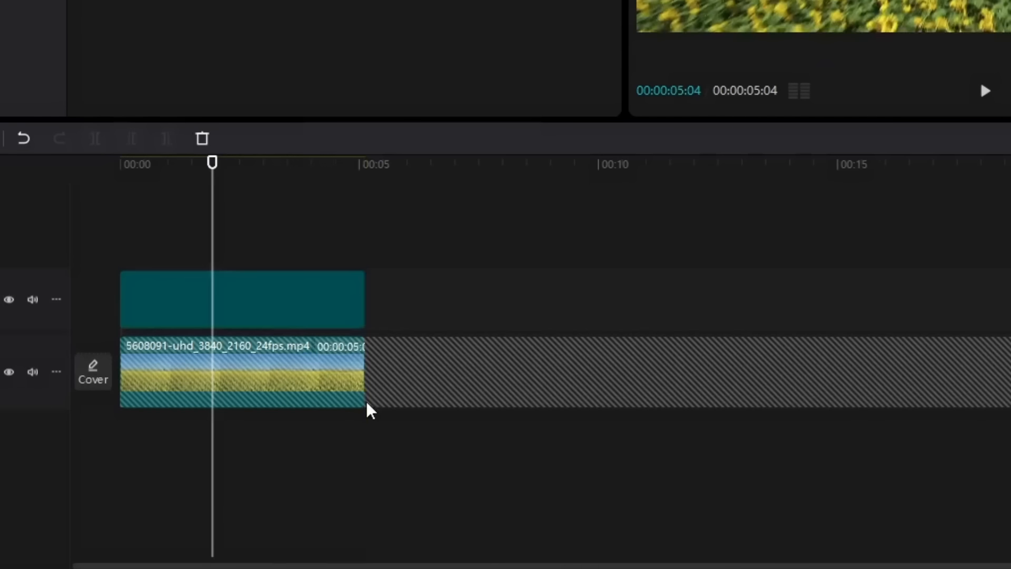
pyautogui.rightClick(317, 314)
pyautogui.moveTo(419, 181)
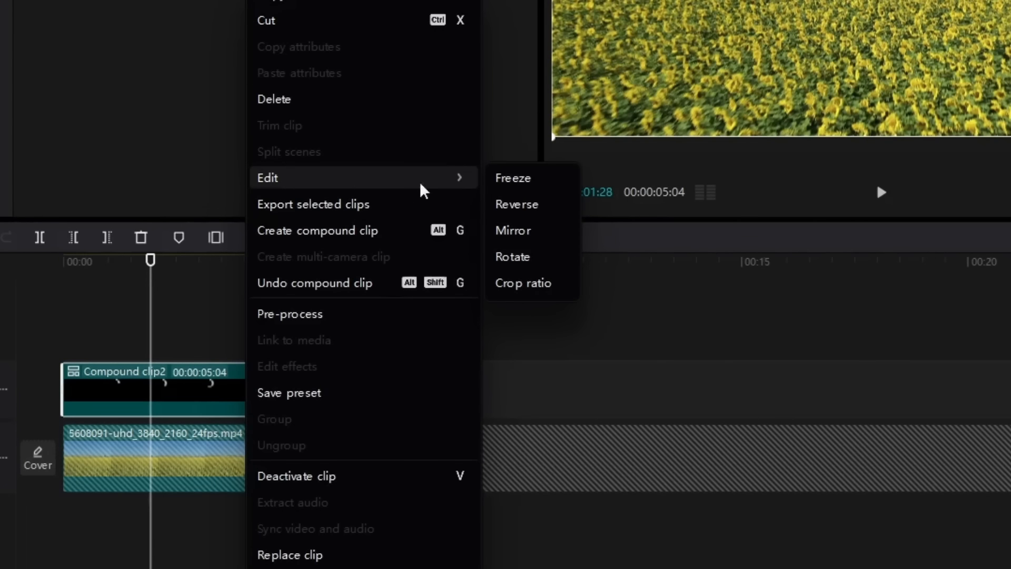
pyautogui.click(510, 204)
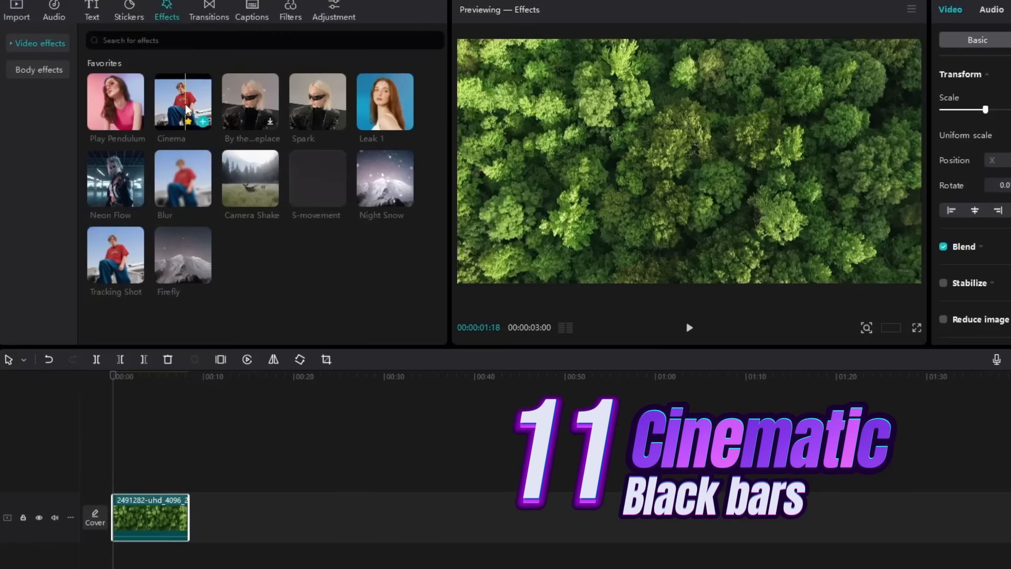
# Step: Add the Cinema effect to the forest footage's timeline and replay the letterboxed preview
pyautogui.moveTo(189, 104); pyautogui.dragTo(119, 480)
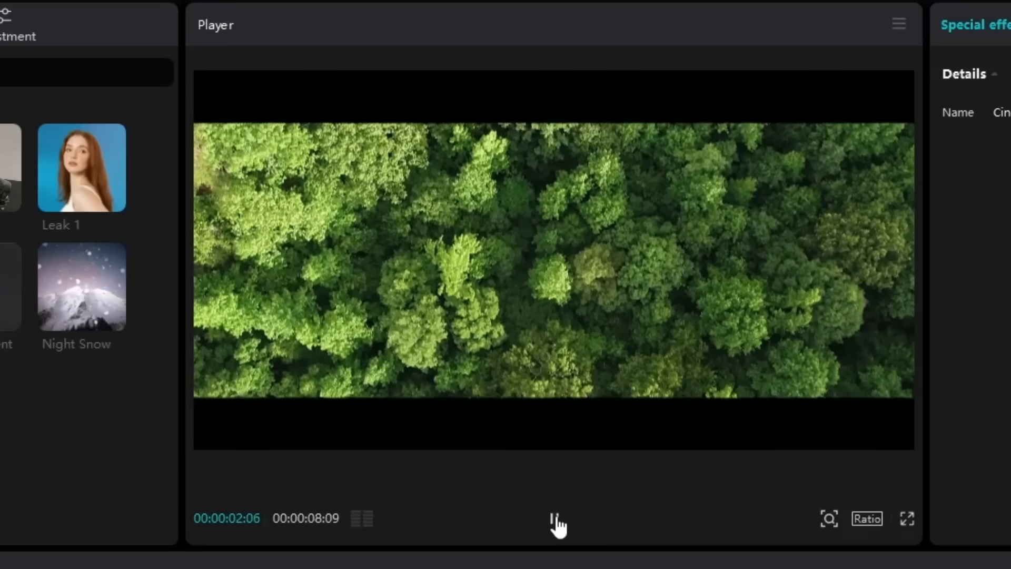
pyautogui.click(557, 398)
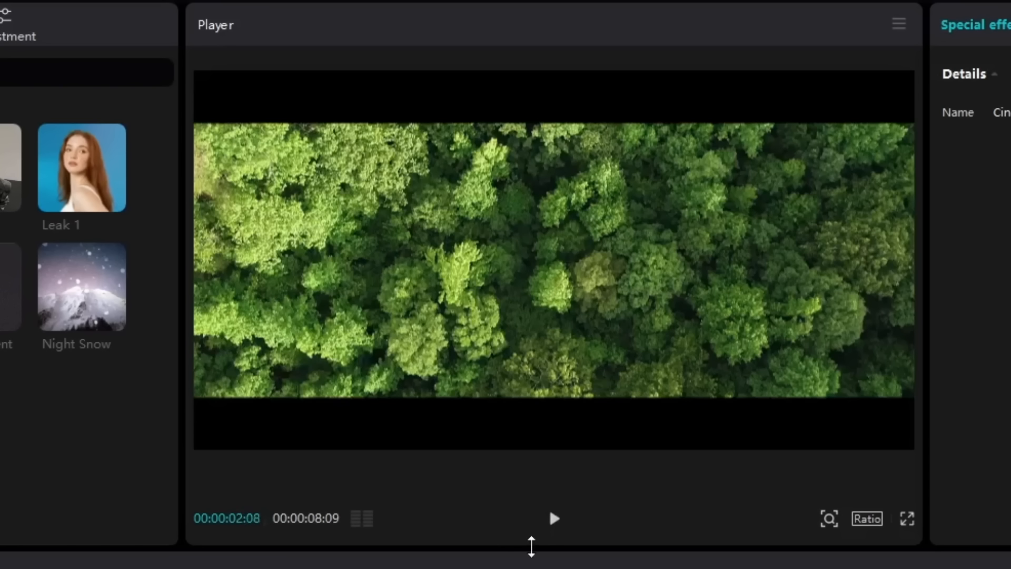
pyautogui.click(554, 519)
# Step: Set the project aspect ratio to 2.35:1
pyautogui.click(867, 519)
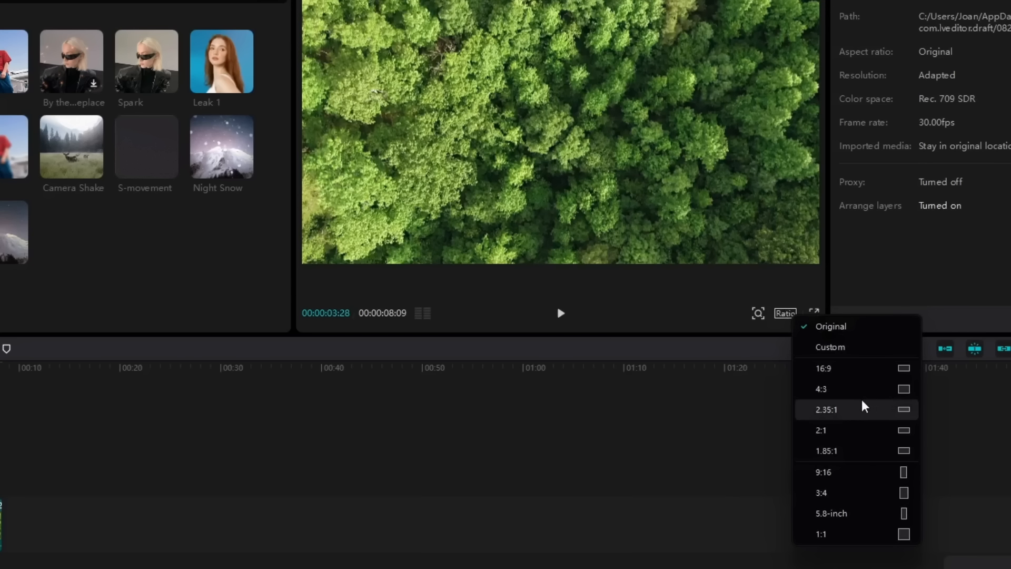
pyautogui.click(857, 410)
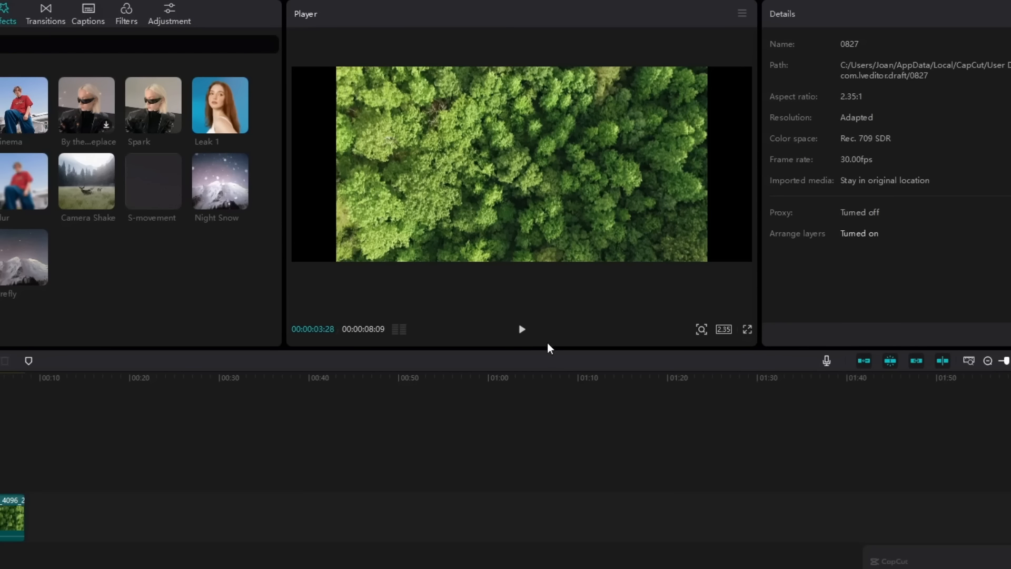
pyautogui.click(728, 328)
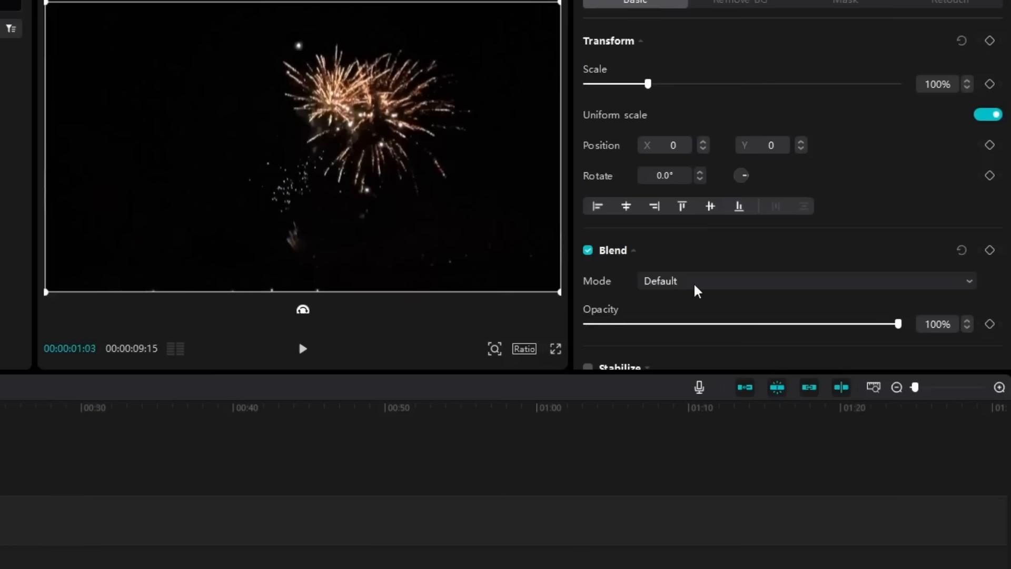
# Step: Blend the fireworks overlay with Brighten, scale it to about 45%, and raise it into the sky
pyautogui.click(693, 282)
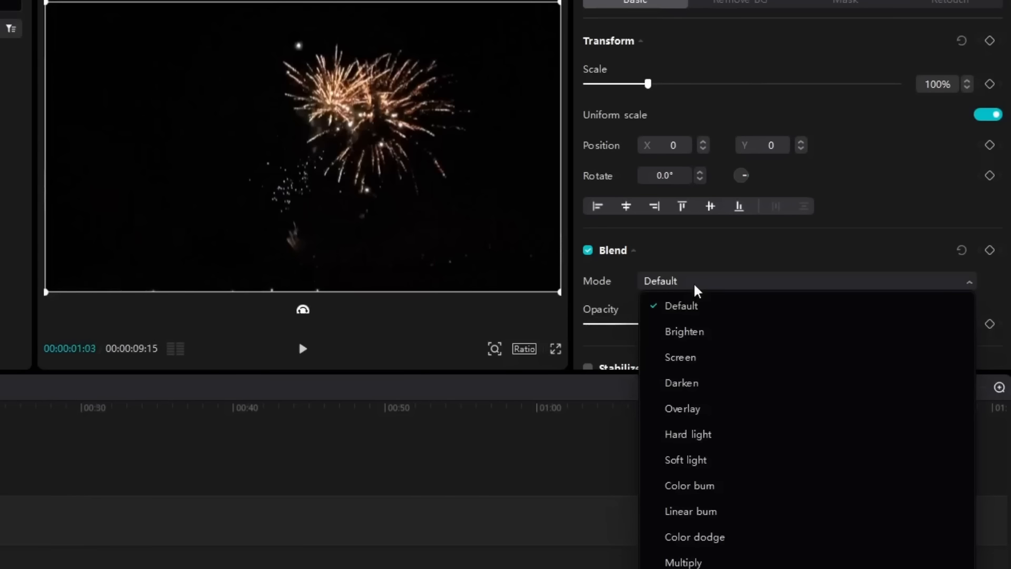
pyautogui.click(684, 332)
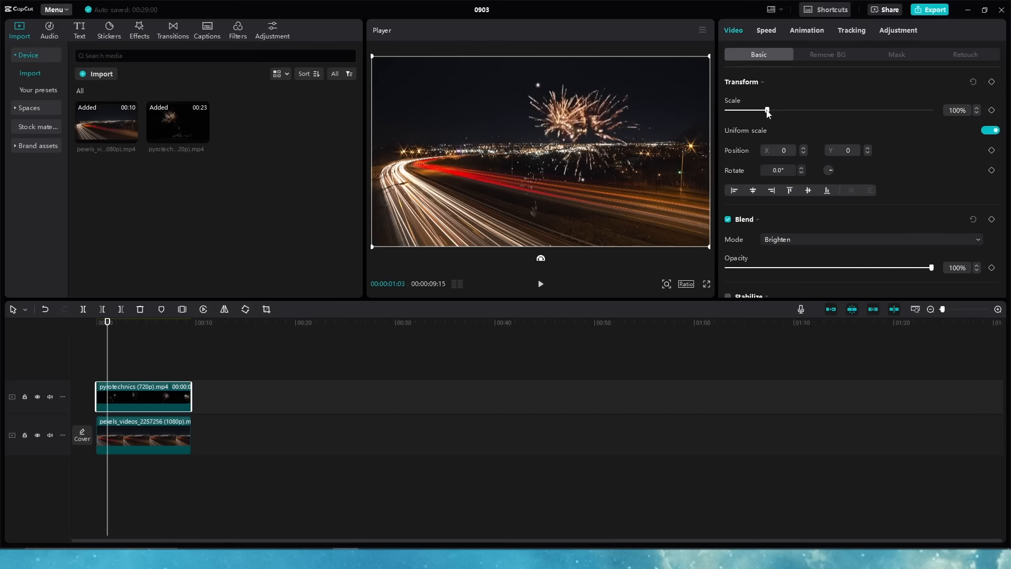
pyautogui.moveTo(648, 84); pyautogui.dragTo(608, 91)
pyautogui.moveTo(748, 114); pyautogui.dragTo(742, 115)
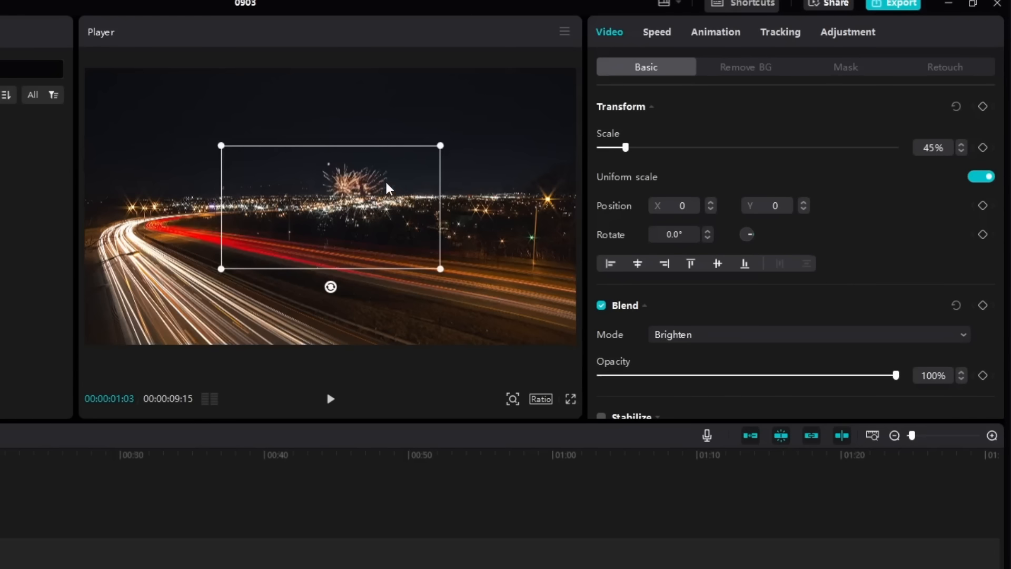
pyautogui.moveTo(578, 132); pyautogui.dragTo(583, 114)
pyautogui.moveTo(395, 157); pyautogui.dragTo(396, 140)
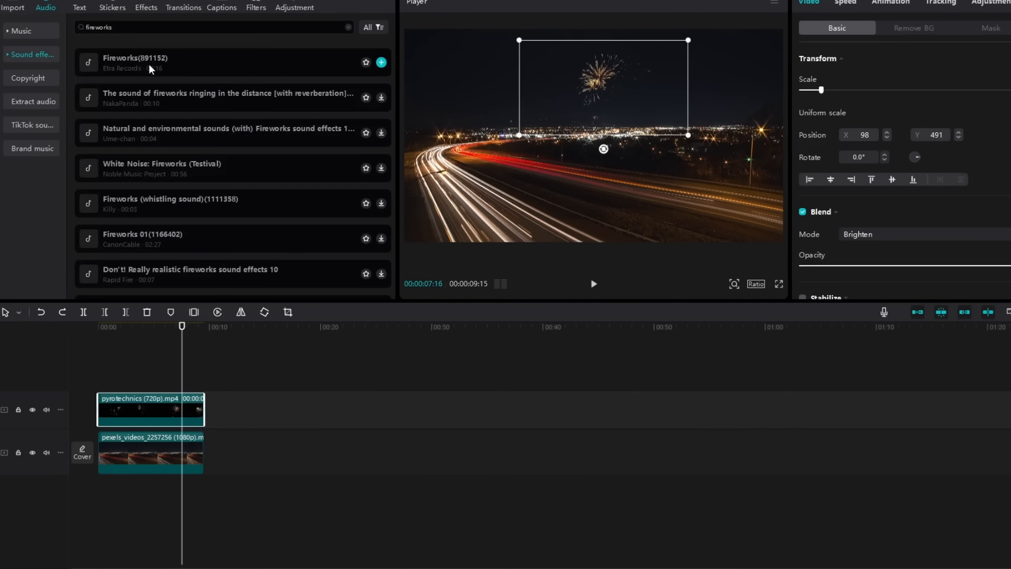
# Step: Place the Fireworks(891152) sound on a new audio track, trimmed to end with the video
pyautogui.click(166, 62)
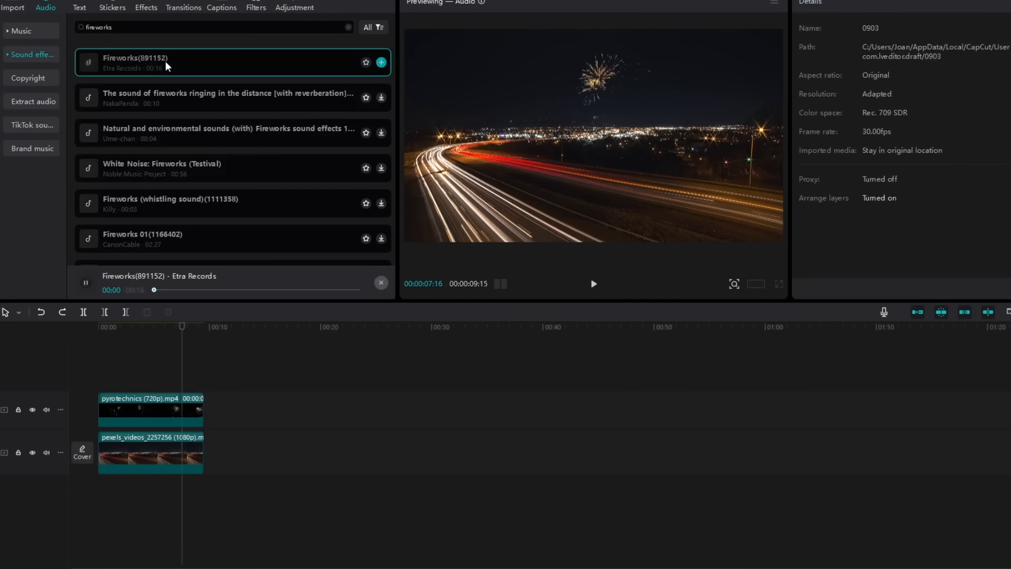
pyautogui.moveTo(165, 61); pyautogui.dragTo(140, 490)
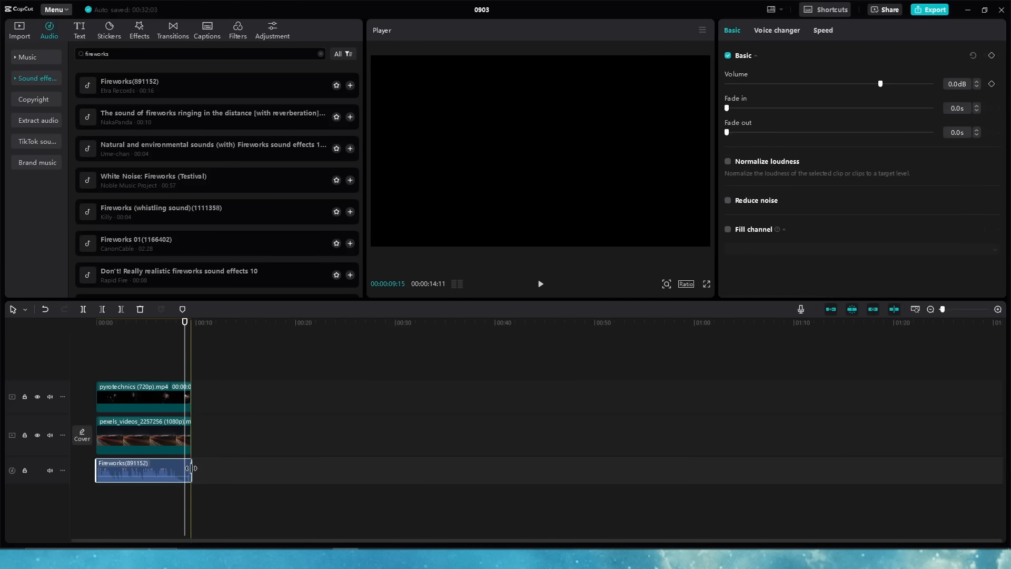
pyautogui.moveTo(189, 468); pyautogui.dragTo(190, 468)
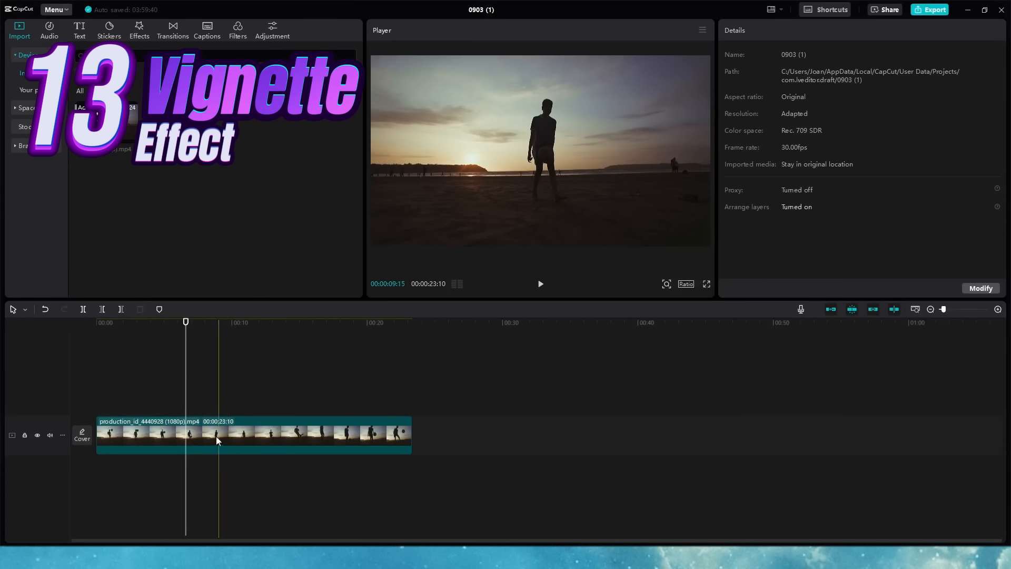
# Step: Give the beach sunset clip a Vignette of 35 to darken its corners
pyautogui.click(194, 435)
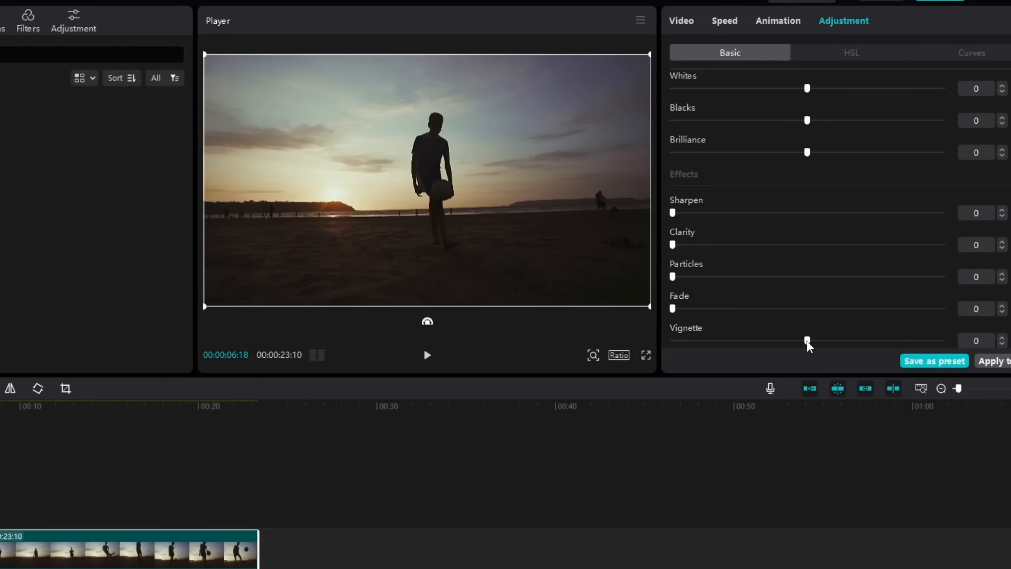
pyautogui.moveTo(811, 345); pyautogui.dragTo(920, 342)
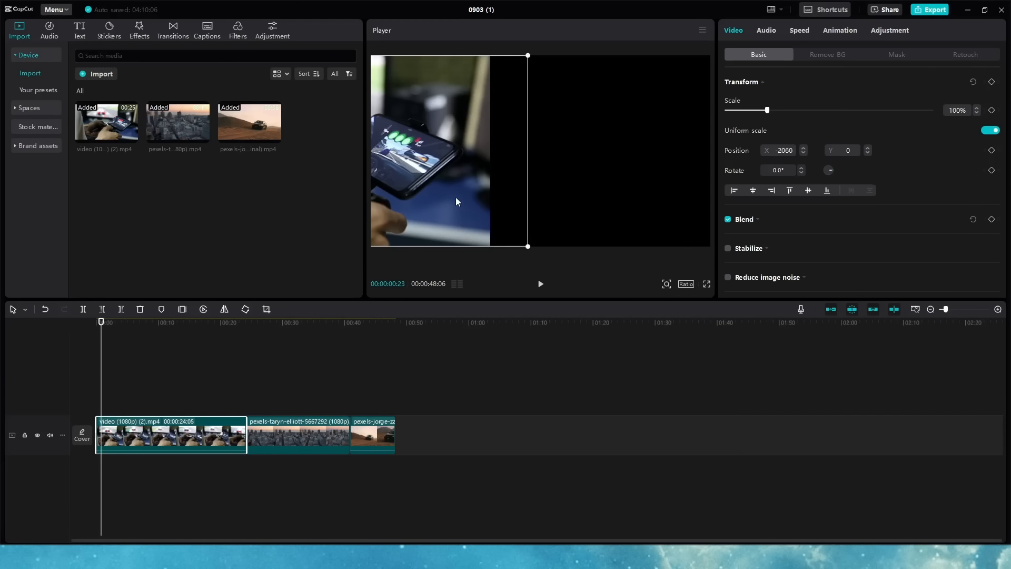
# Step: Angle the phone clip's mask diagonally so the phone fills the left panel
pyautogui.moveTo(456, 197); pyautogui.dragTo(478, 196)
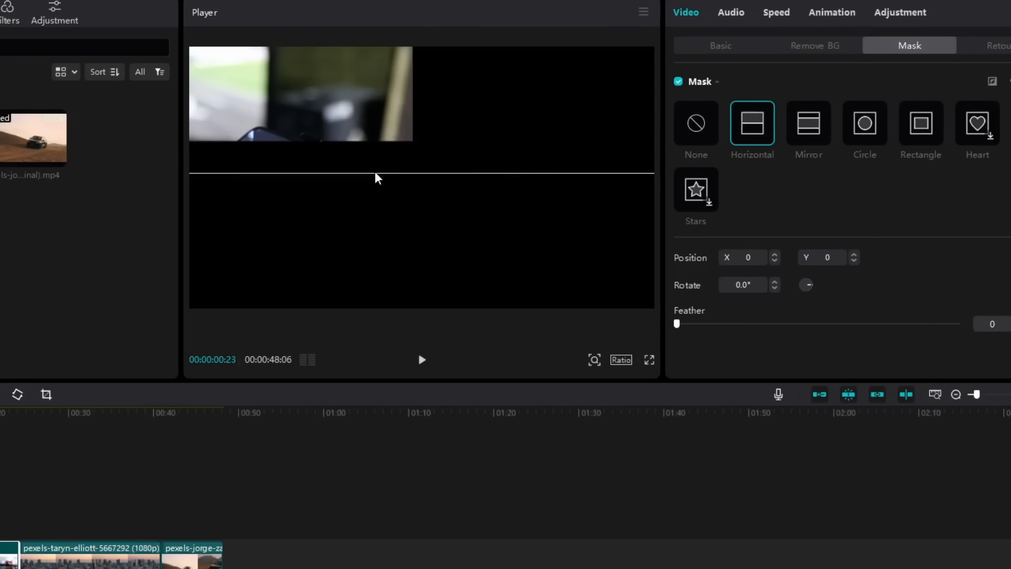
pyautogui.moveTo(506, 150); pyautogui.dragTo(577, 149)
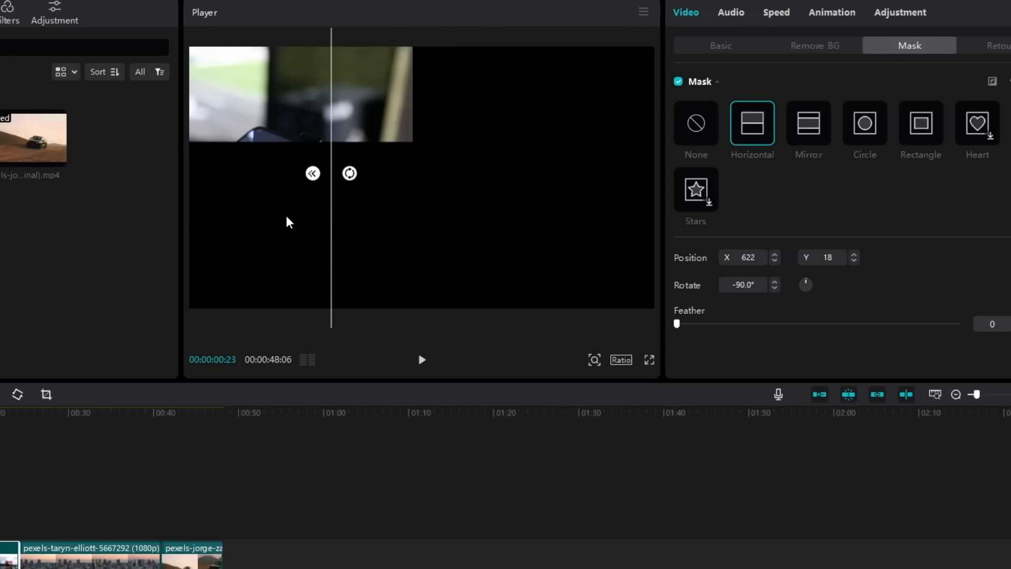
pyautogui.moveTo(286, 221); pyautogui.dragTo(337, 219)
pyautogui.moveTo(395, 176); pyautogui.dragTo(397, 189)
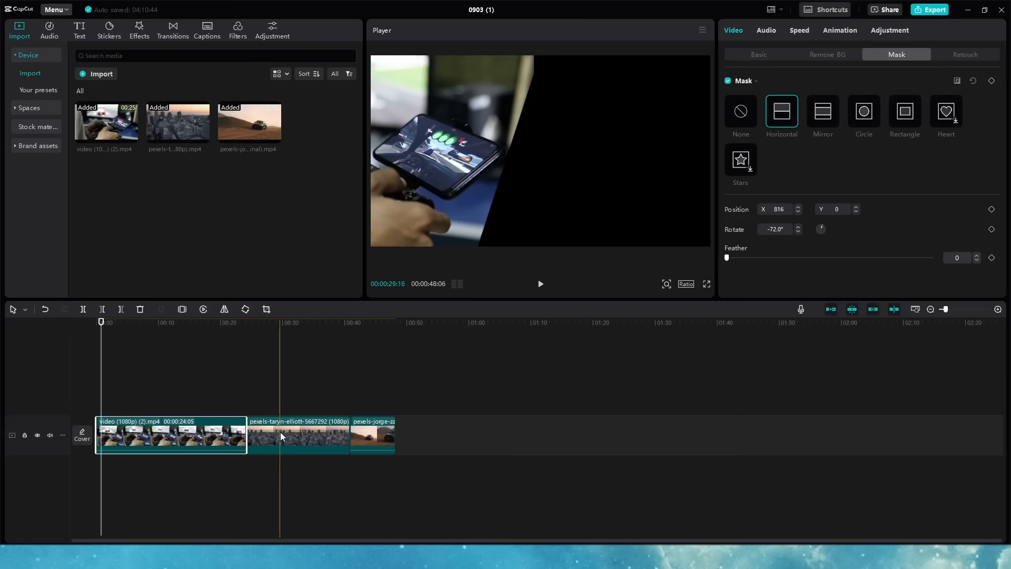
# Step: Put the city clip on an overlay track with a diagonally rotated Mirror mask
pyautogui.moveTo(280, 432); pyautogui.dragTo(110, 403)
pyautogui.click(110, 402)
pyautogui.click(820, 118)
pyautogui.moveTo(540, 211); pyautogui.dragTo(602, 172)
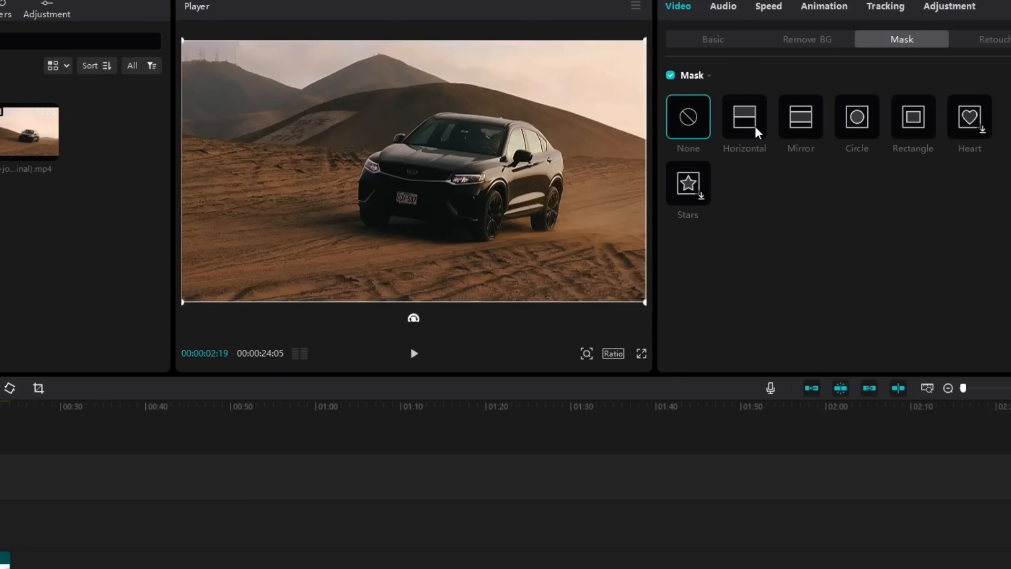
# Step: Give the desert car clip a diagonal Horizontal mask, sliding its edge left to close the gap
pyautogui.click(756, 129)
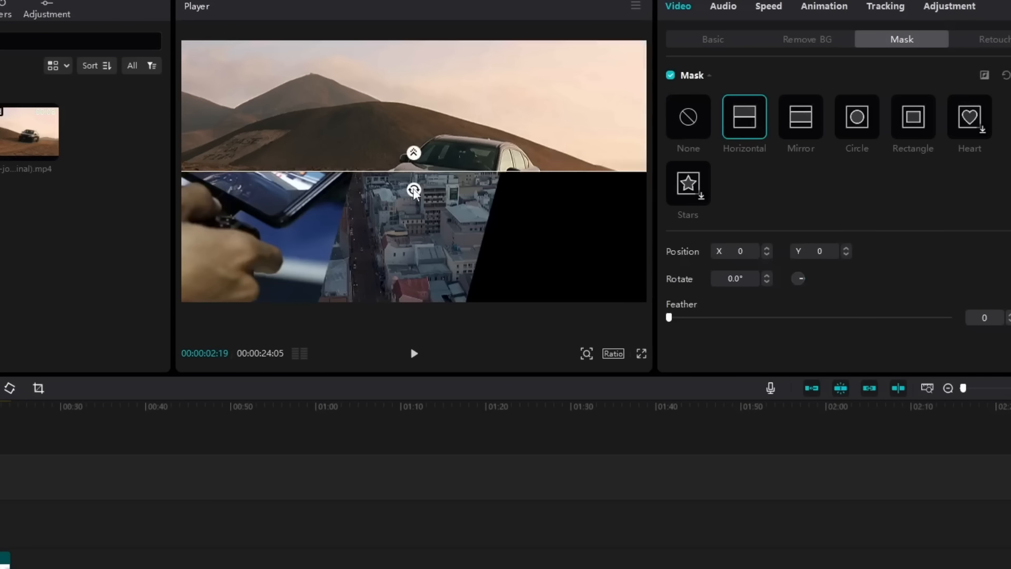
pyautogui.moveTo(414, 192); pyautogui.dragTo(484, 200)
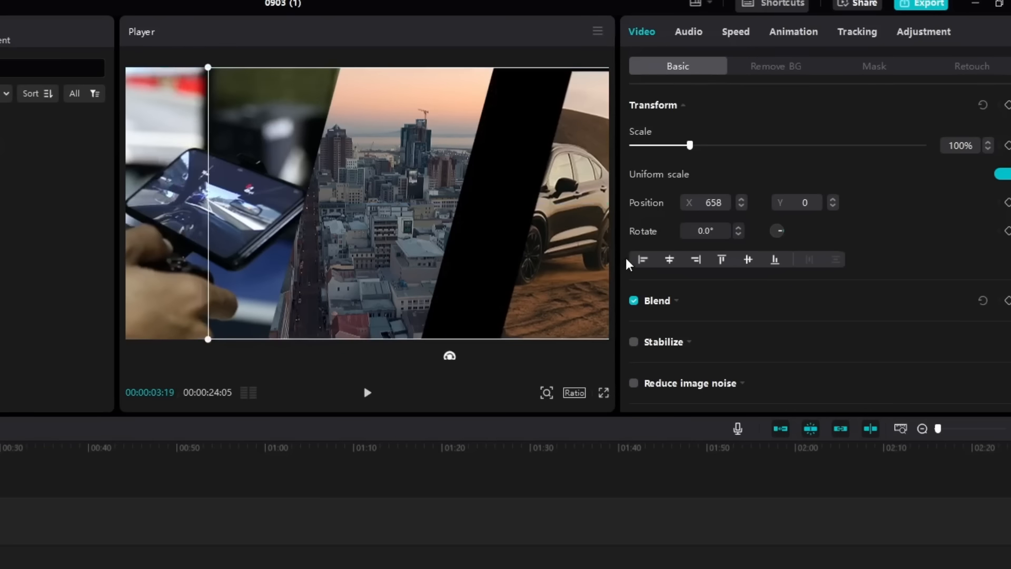
pyautogui.click(536, 225)
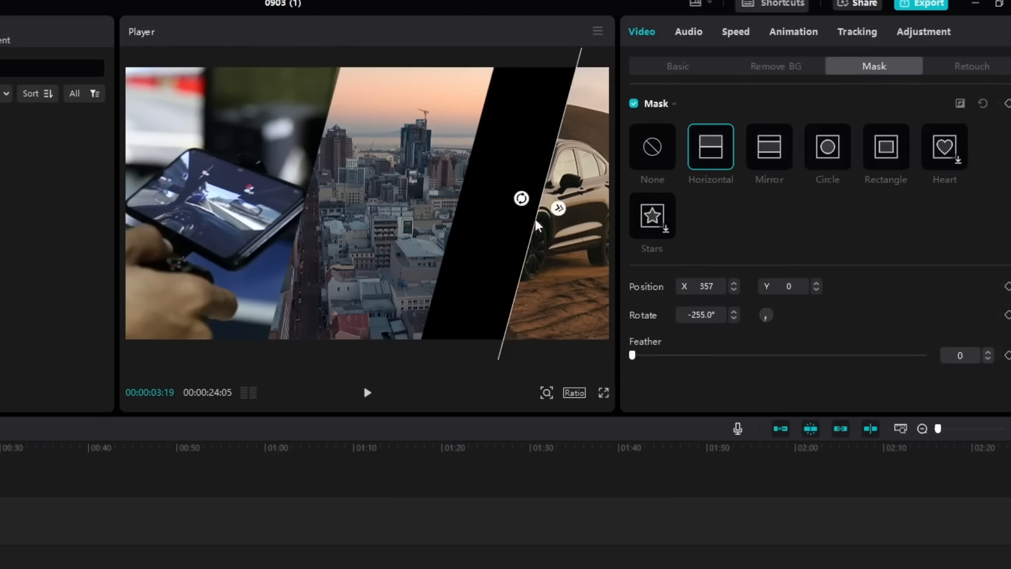
pyautogui.moveTo(536, 226); pyautogui.dragTo(464, 271)
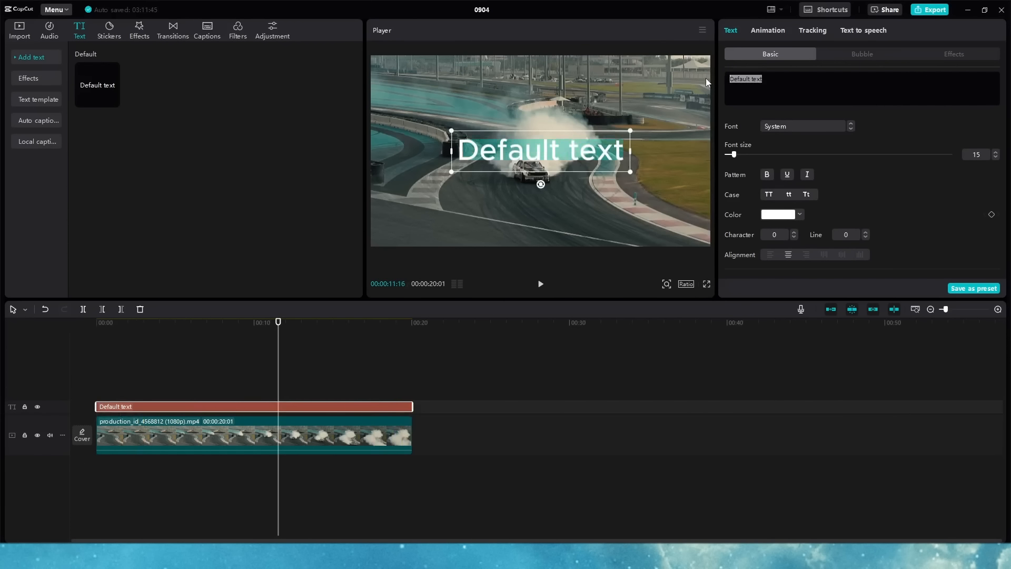
# Step: Delete the placeholder Default text and scroll the text panel down to the presets
pyautogui.press('BackSpace')
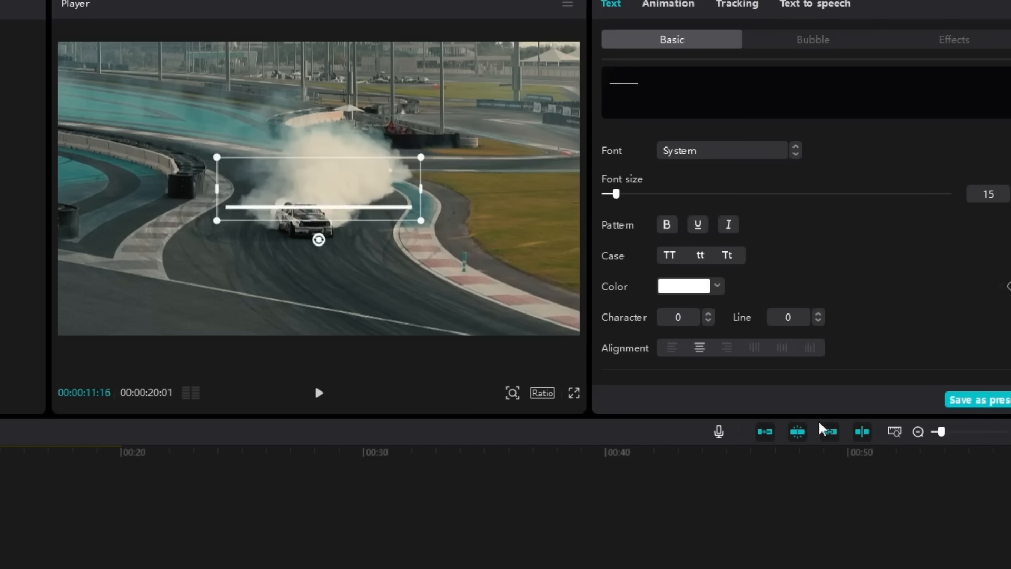
pyautogui.scroll(-1, 814, 248)
pyautogui.scroll(-5, 815, 249)
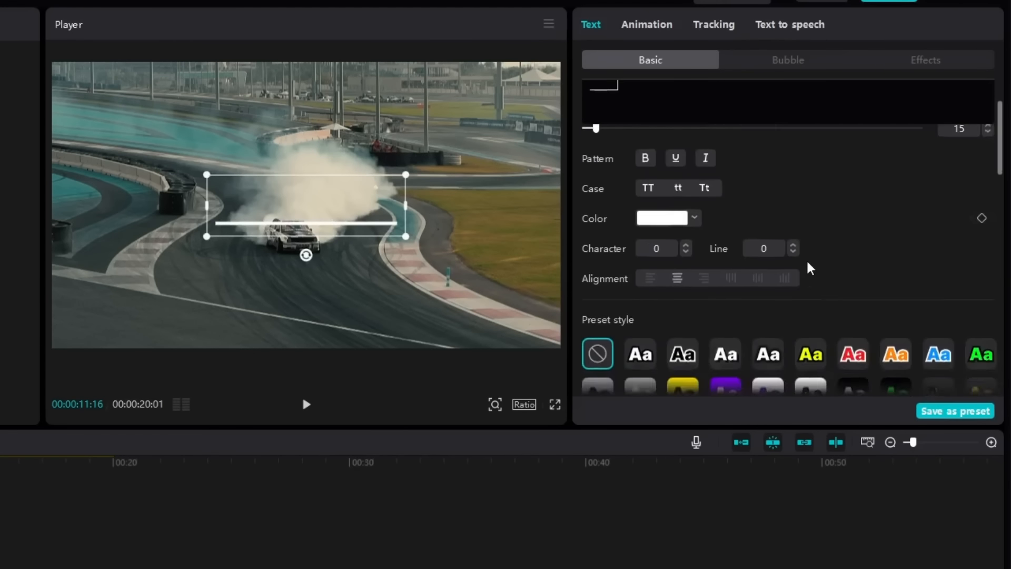